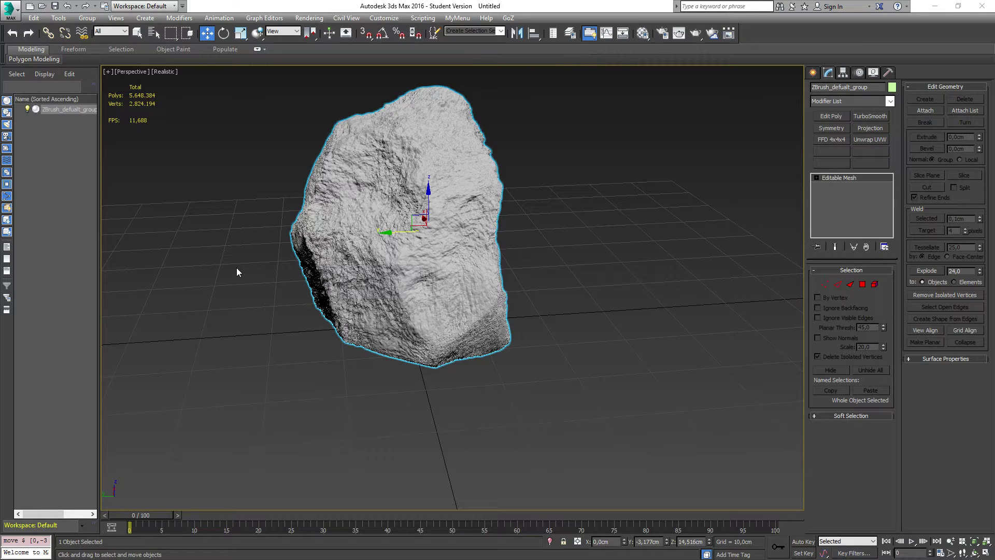
Step: Examine the surface detail and silhouette of the high-poly sculpted rock from several angles and distances
middle_click_drag(237, 267, 291, 376, "alt")
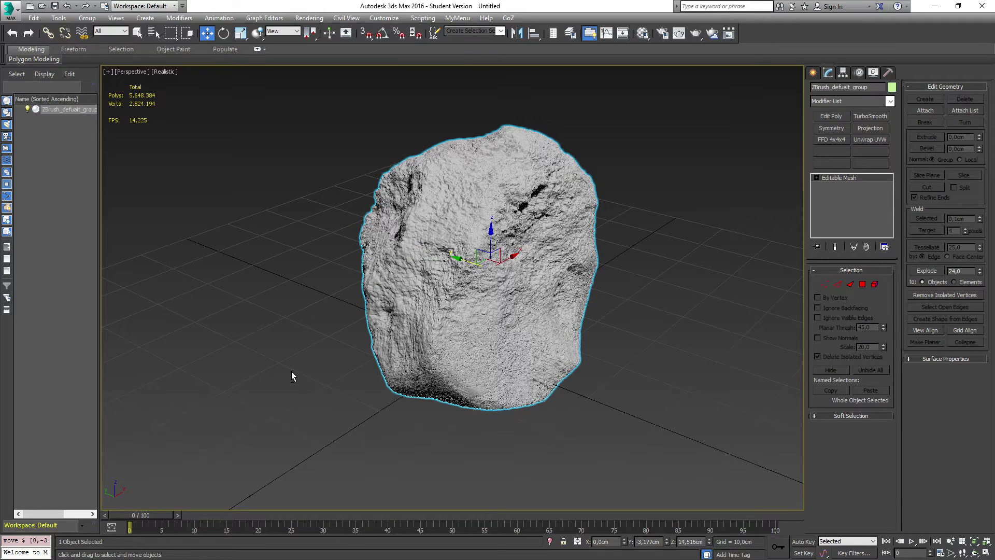
middle_click_drag(291, 371, 362, 372, "alt")
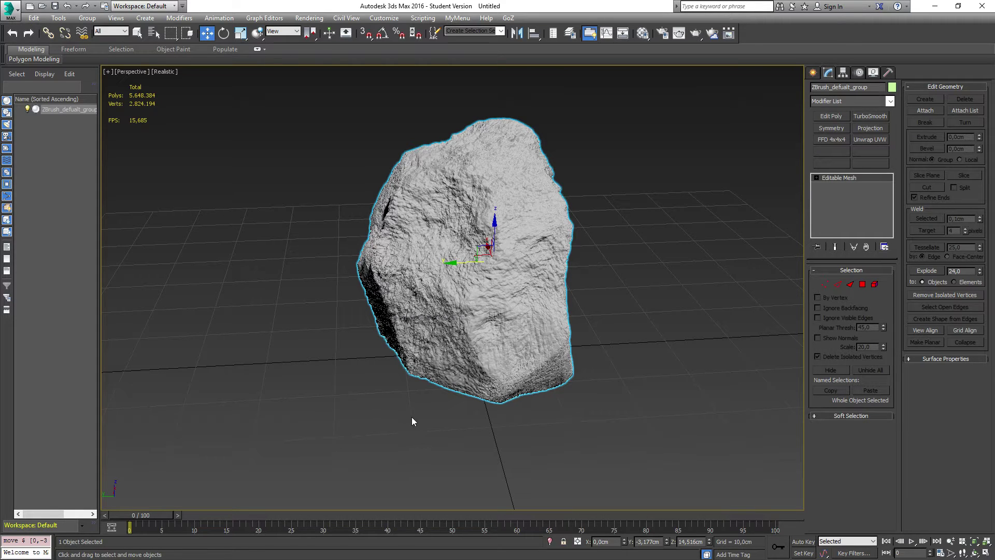
middle_click_drag(431, 415, 360, 367, "alt")
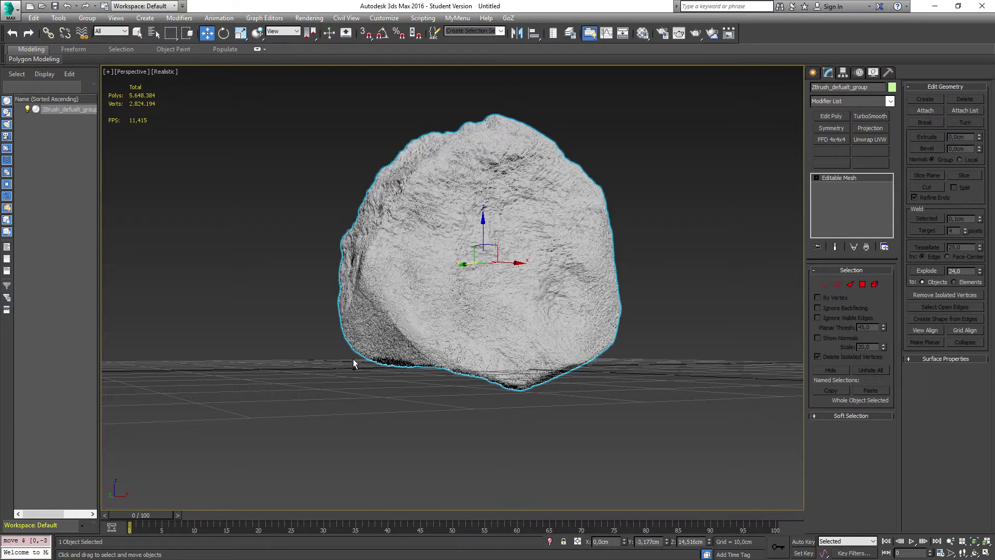
middle_click_drag(353, 363, 420, 412, "alt")
scroll(524, 363, "down", 3)
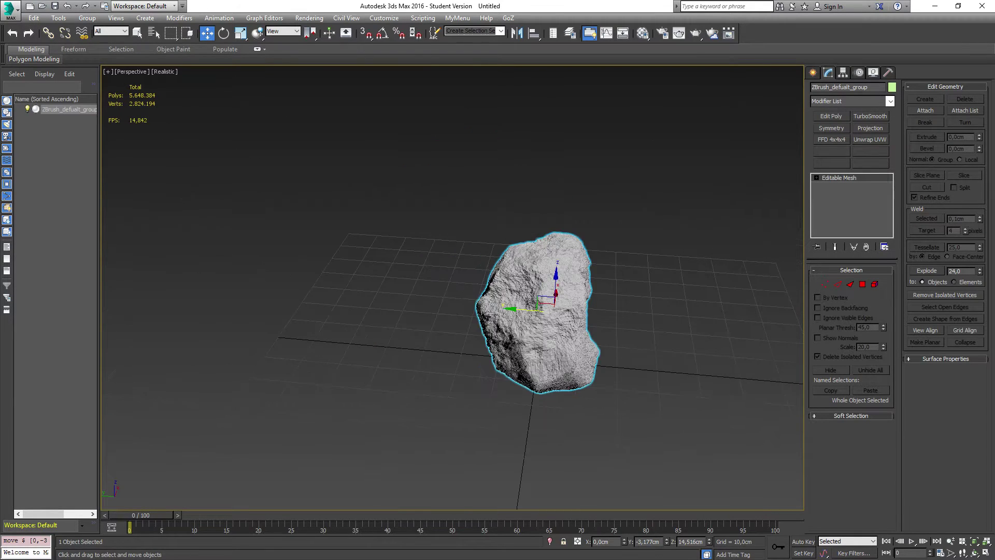
middle_click_drag(478, 375, 450, 257, "alt")
scroll(443, 375, "up", 5)
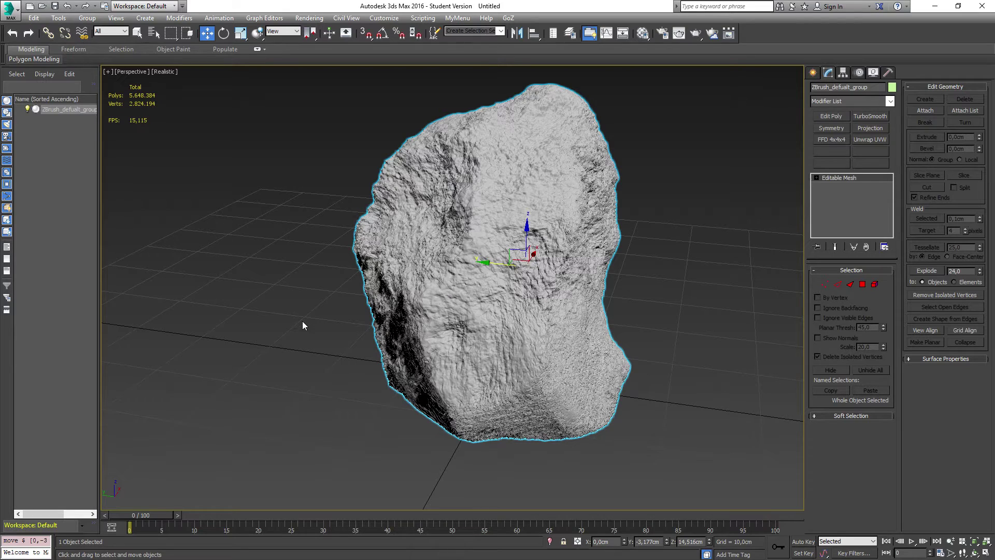
middle_click_drag(298, 321, 338, 317, "alt")
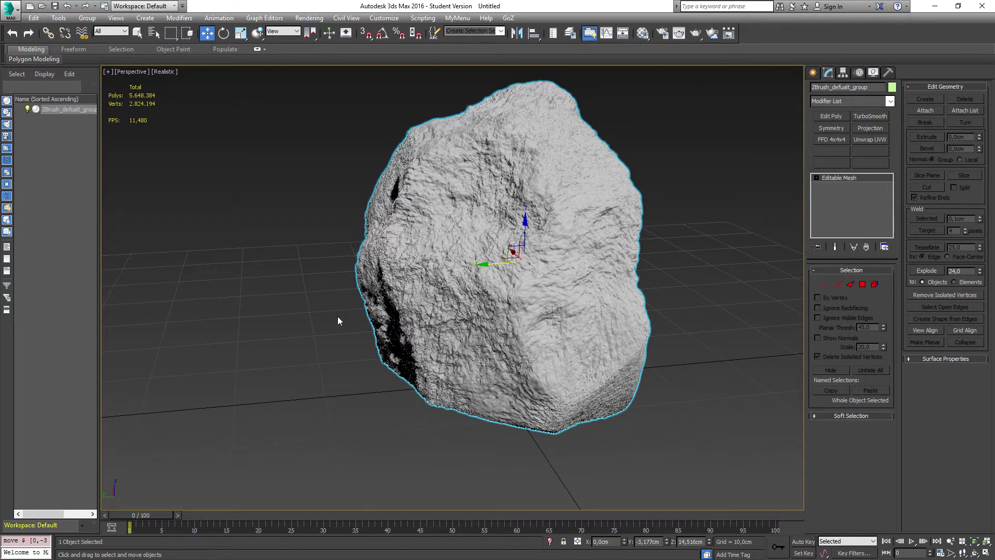
middle_click_drag(337, 321, 337, 317, "alt")
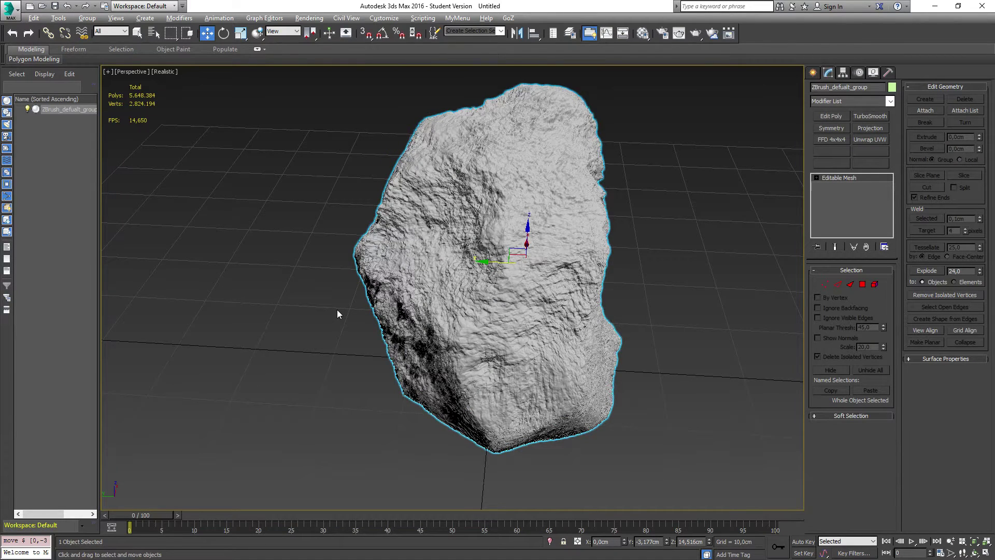
middle_click_drag(337, 314, 337, 324)
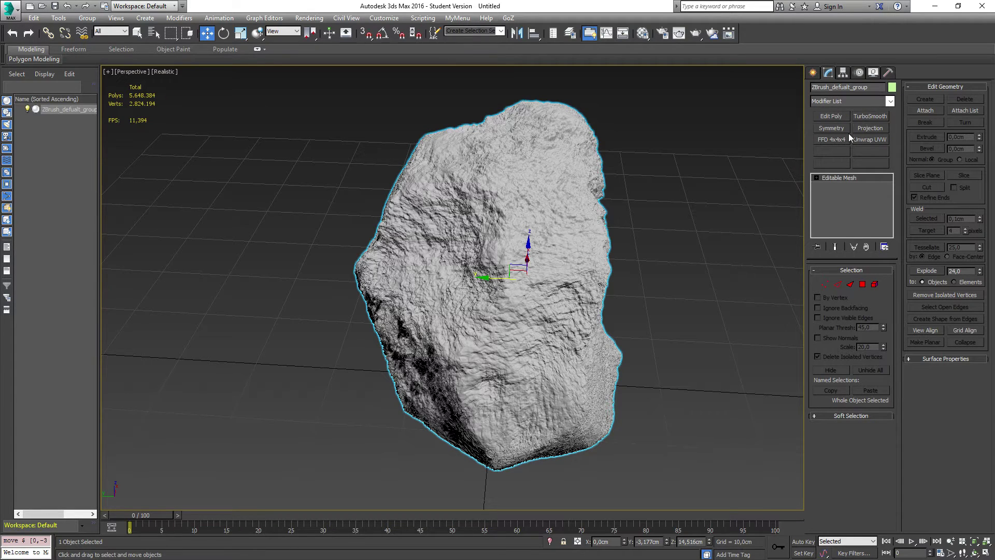
Step: Add a ProOptimizer modifier to the high-poly rock and calculate its optimization data
left_click(892, 101)
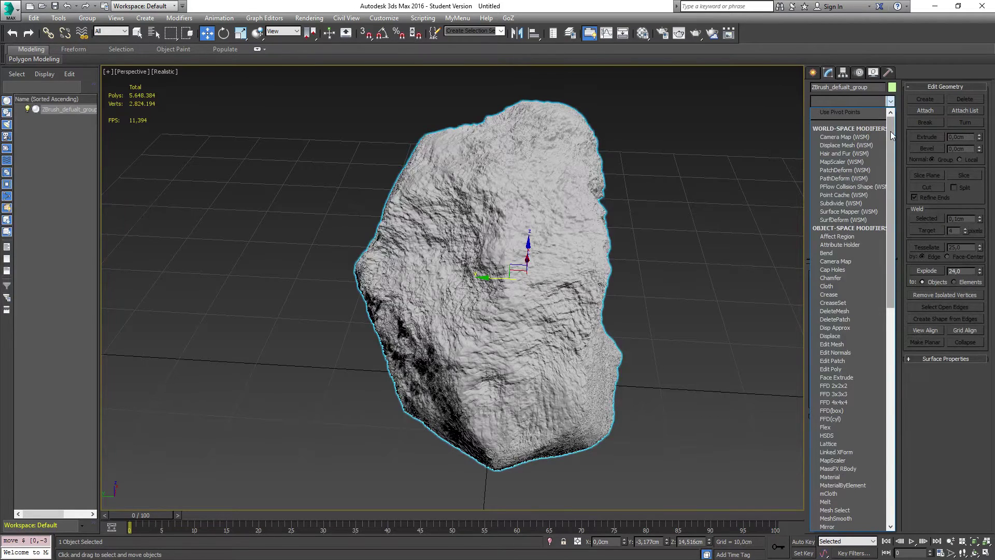
left_click_drag(891, 133, 888, 347)
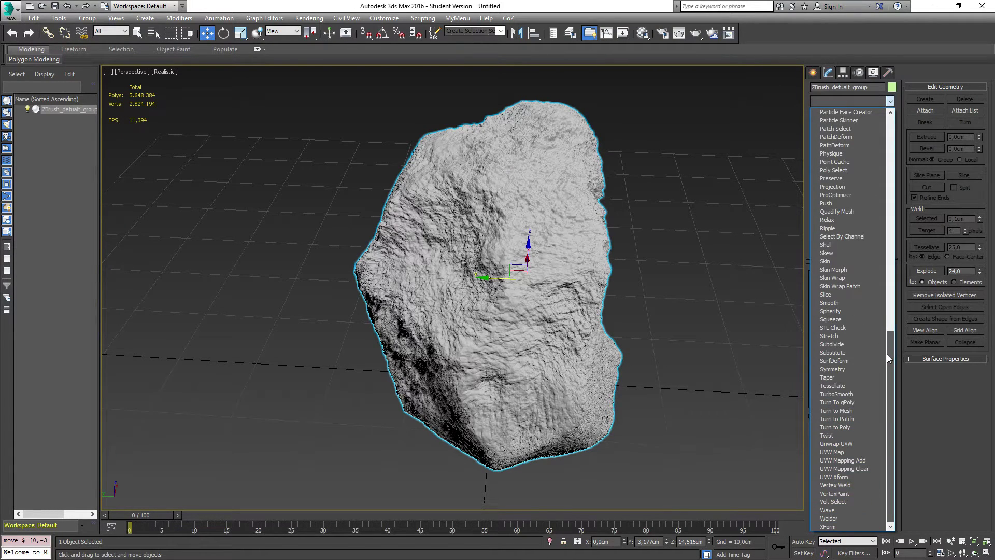
scroll(875, 307, "up", 3)
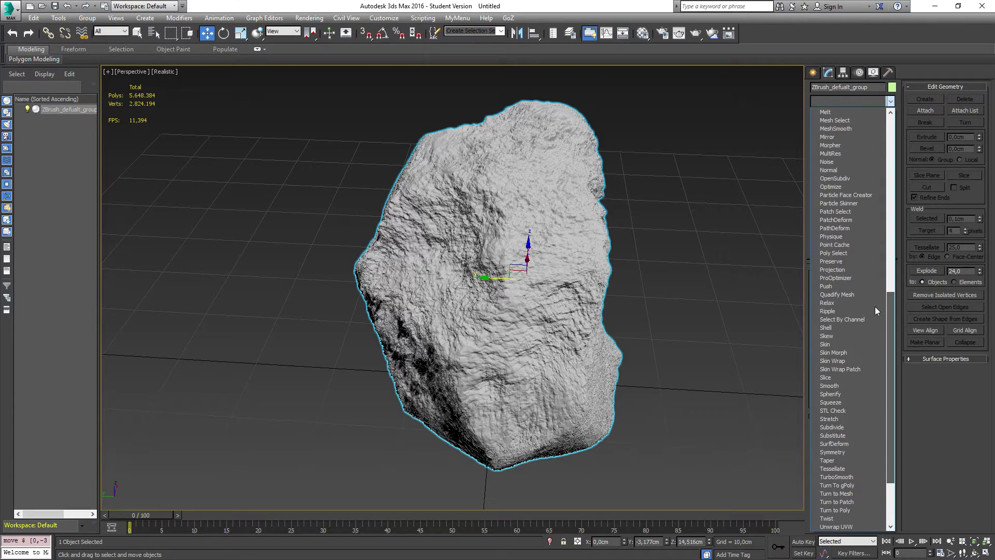
left_click(854, 278)
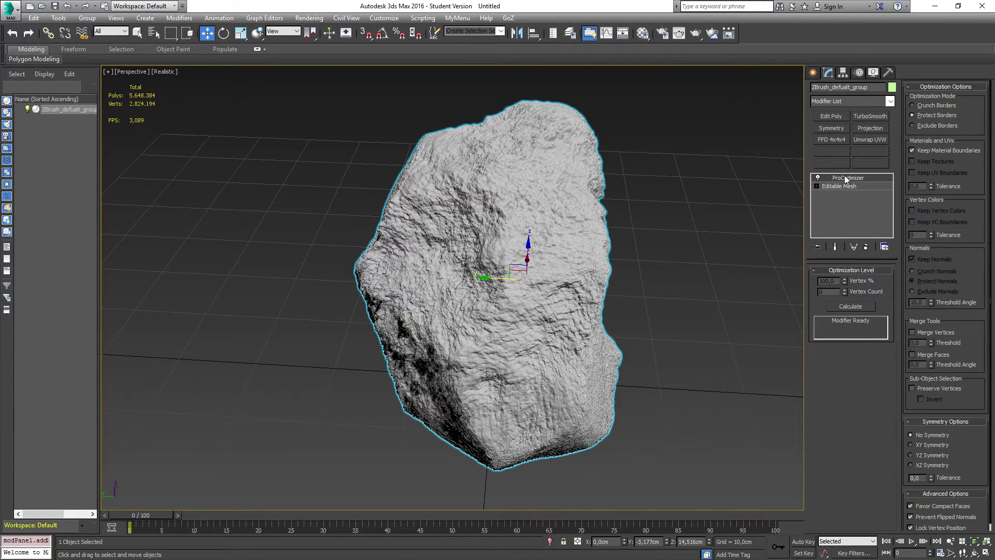
left_click(844, 306)
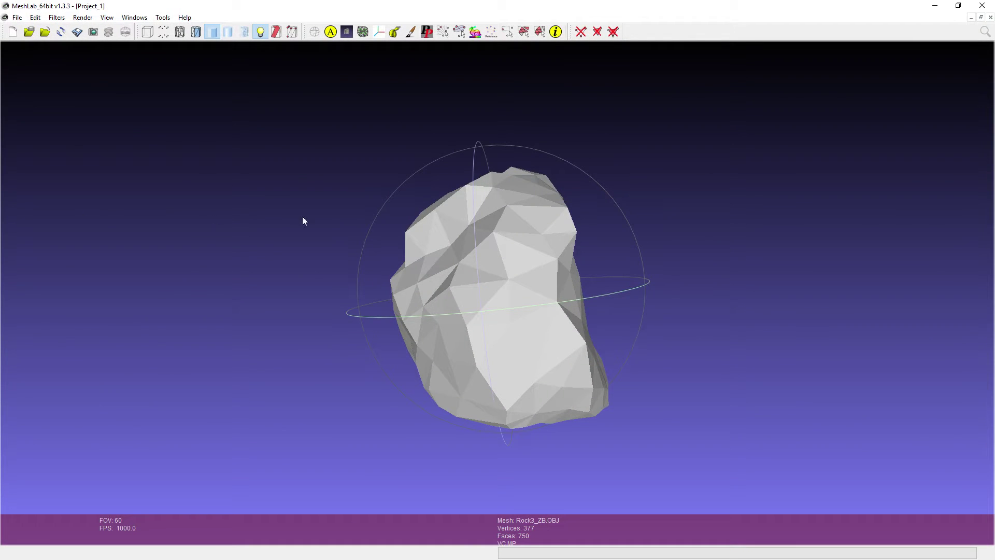
Step: Review the low-poly Rock3_ZB.OBJ in MeshLab and the MeshLab website, ending back in 3ds Max
left_click_drag(502, 313, 296, 366)
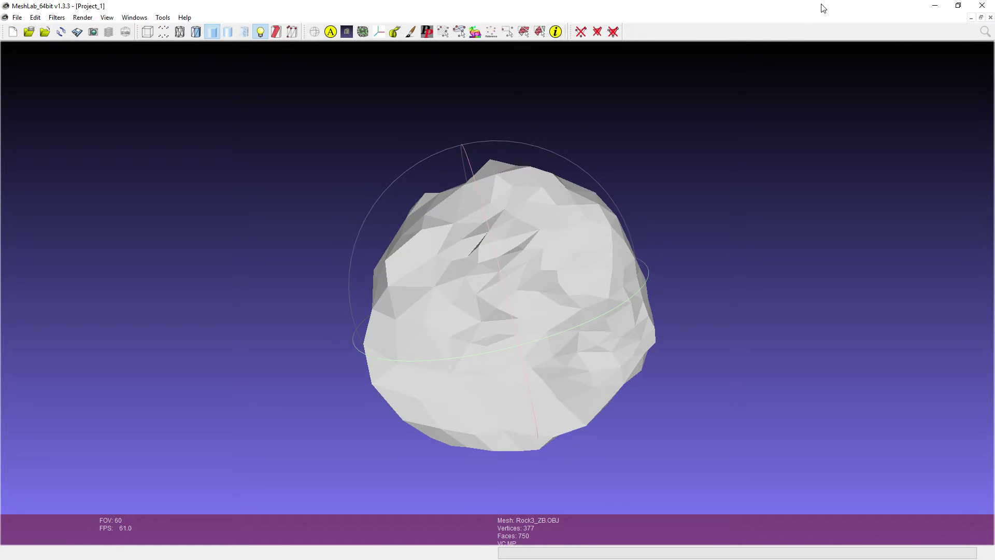
left_click(979, 9)
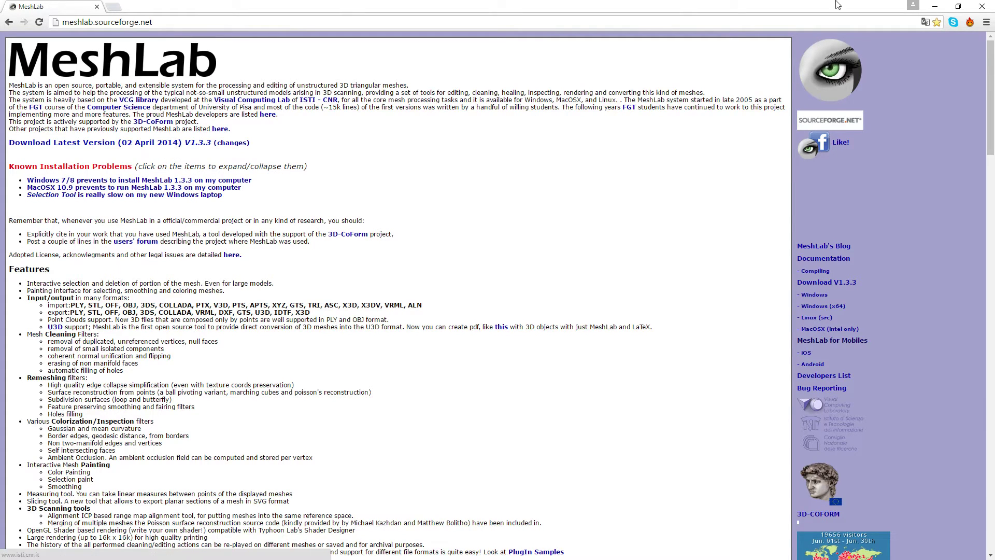
left_click(936, 7)
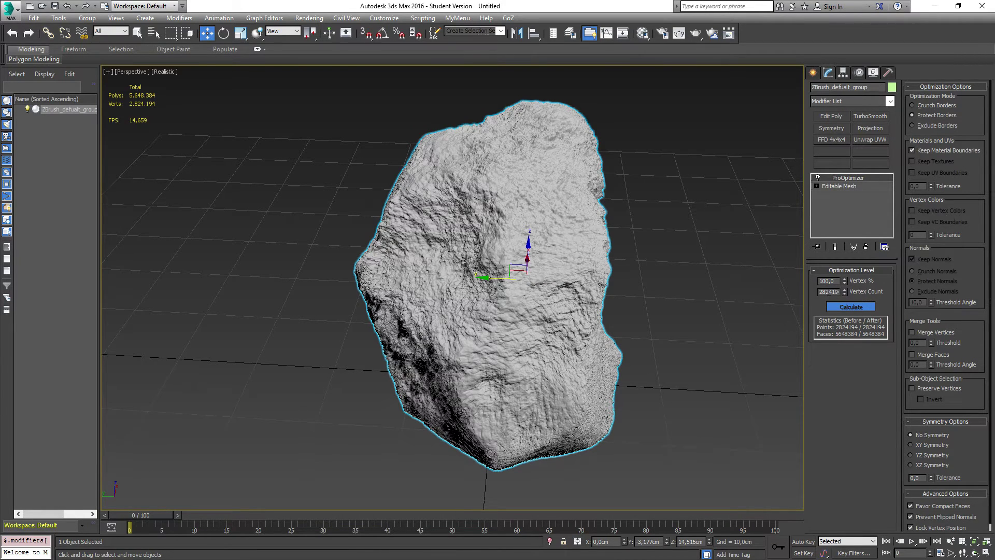
Step: Reduce the rock to a vertex count of 350 with the ProOptimizer modifier
double_click(836, 292)
type("350")
key("Return")
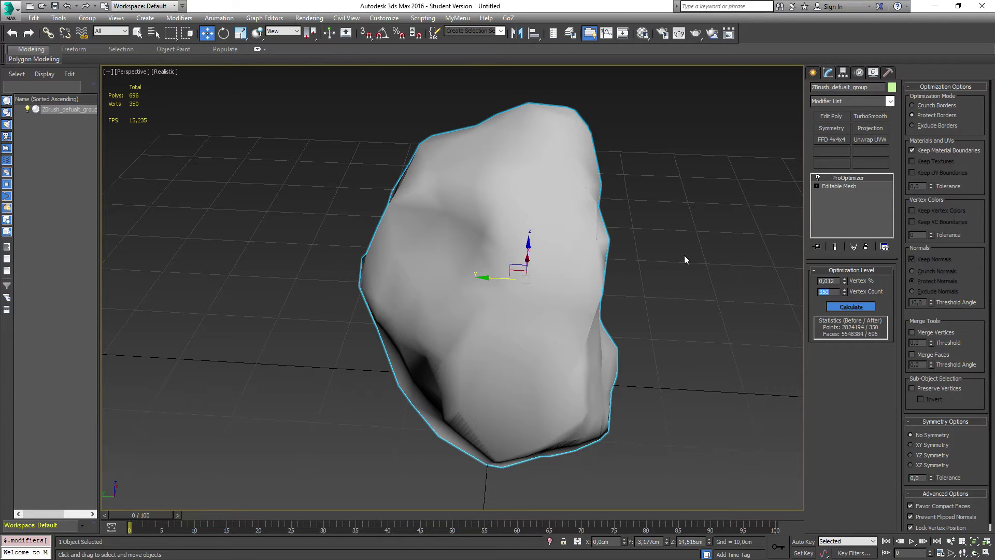
Step: Display edged faces in the perspective view and reselect the optimized rock after checking its wireframe
left_click(685, 257)
key("F4")
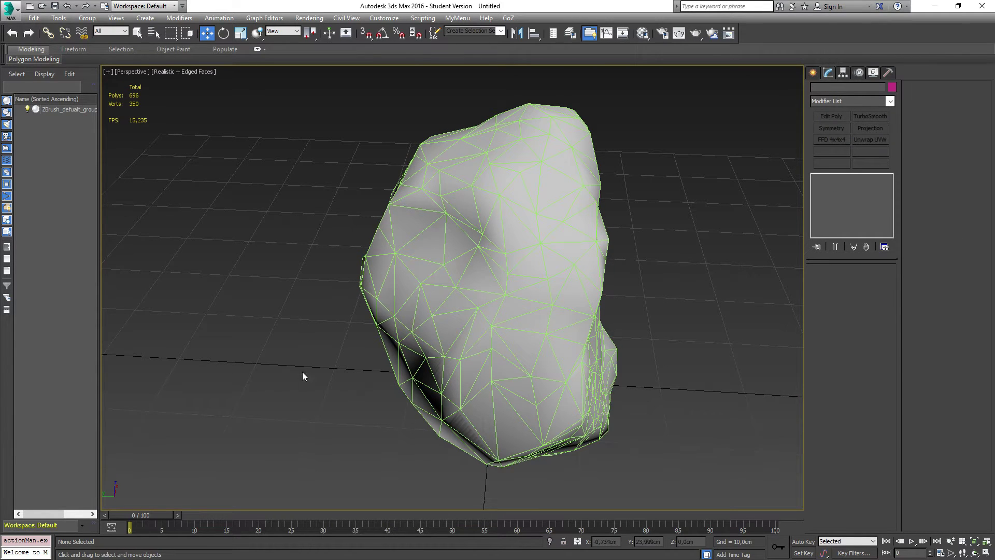
left_click_drag(299, 394, 384, 433)
middle_click_drag(337, 461, 553, 453, "alt")
left_click(513, 321)
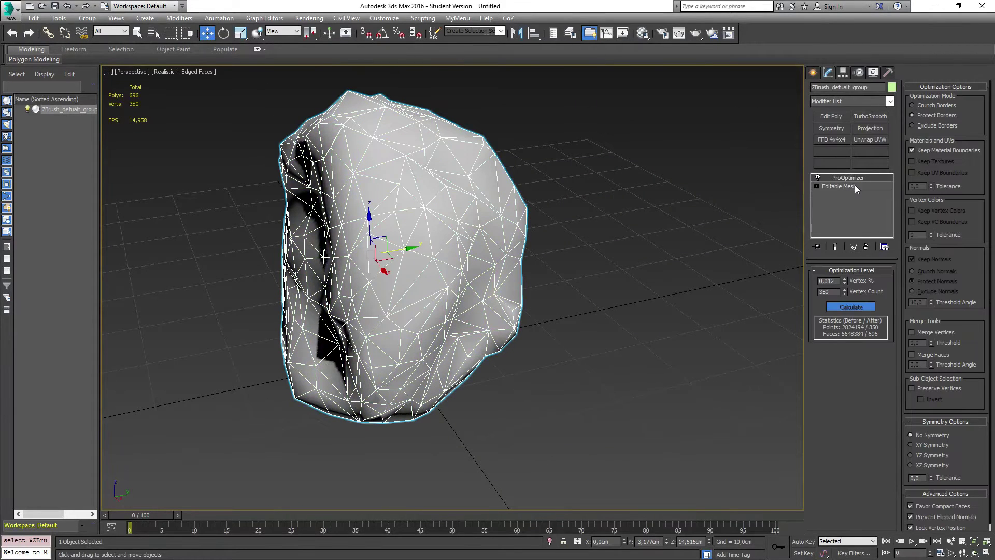
Step: Set the ProOptimizer vertex count of the rock to 200
left_click(847, 180)
left_click(828, 291)
type("200")
key("Return")
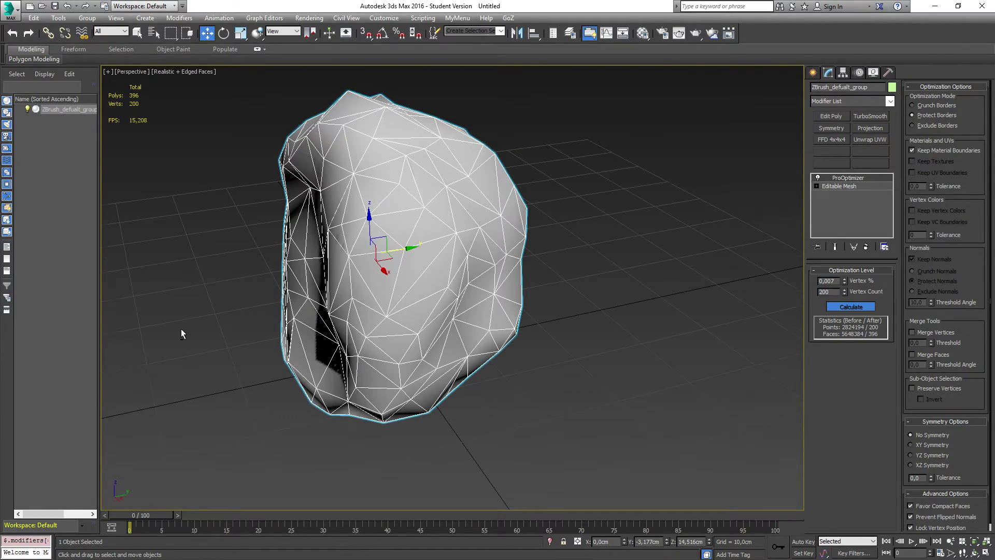
Step: Add an Unwrap UVW modifier above ProOptimizer and select all of the rock's polygons at polygon level
middle_click_drag(182, 329, 567, 337, "alt")
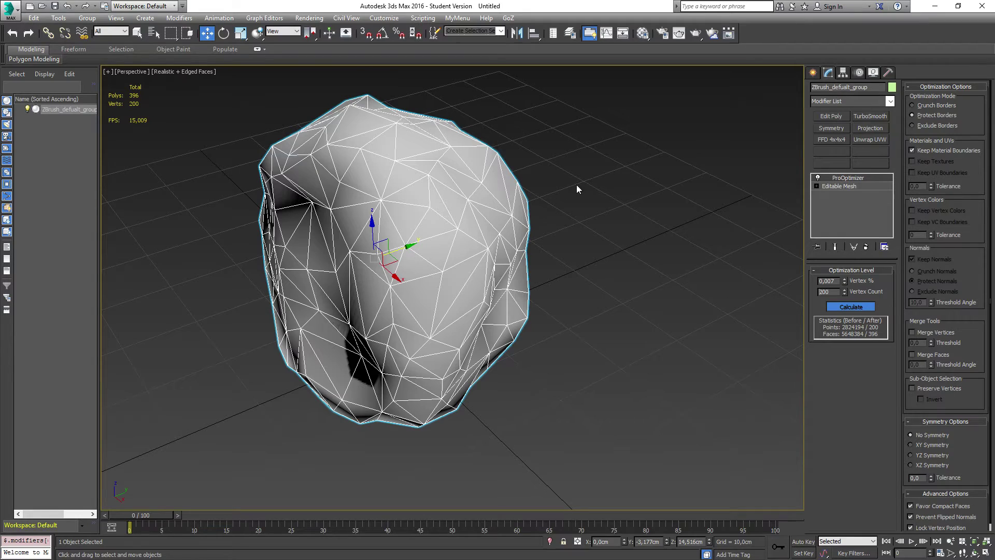
scroll(577, 186, "up", 3)
scroll(577, 187, "down", 4)
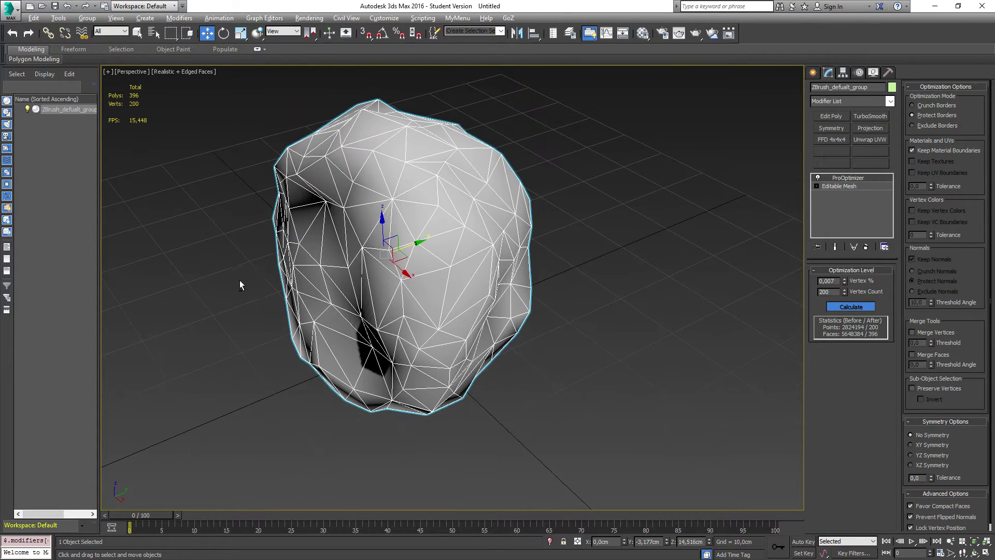
middle_click_drag(239, 280, 335, 294)
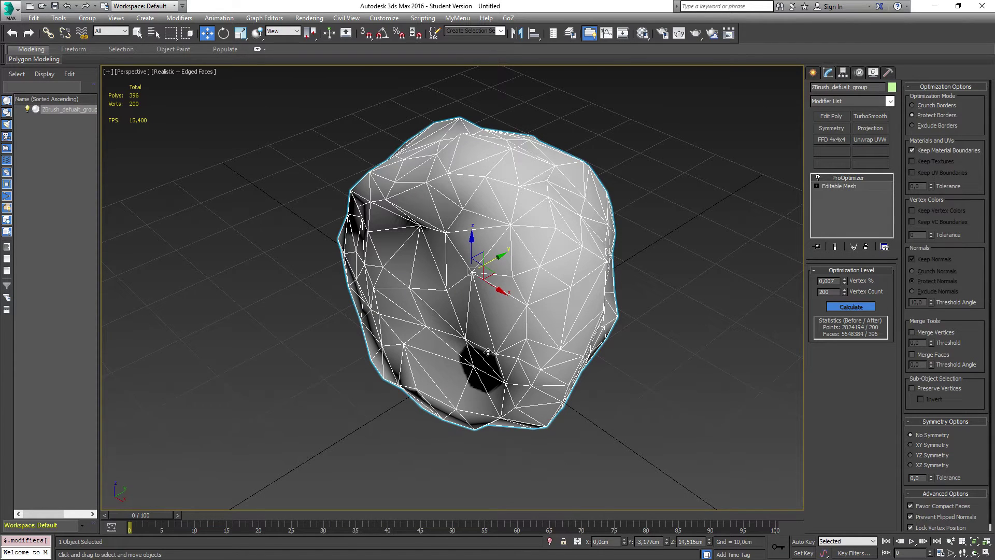
left_click(865, 139)
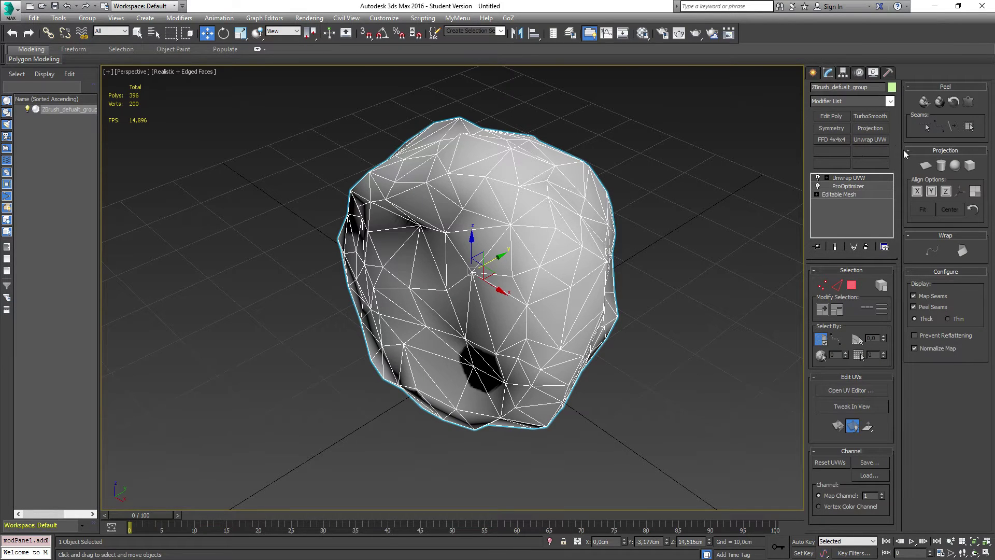
left_click(827, 177)
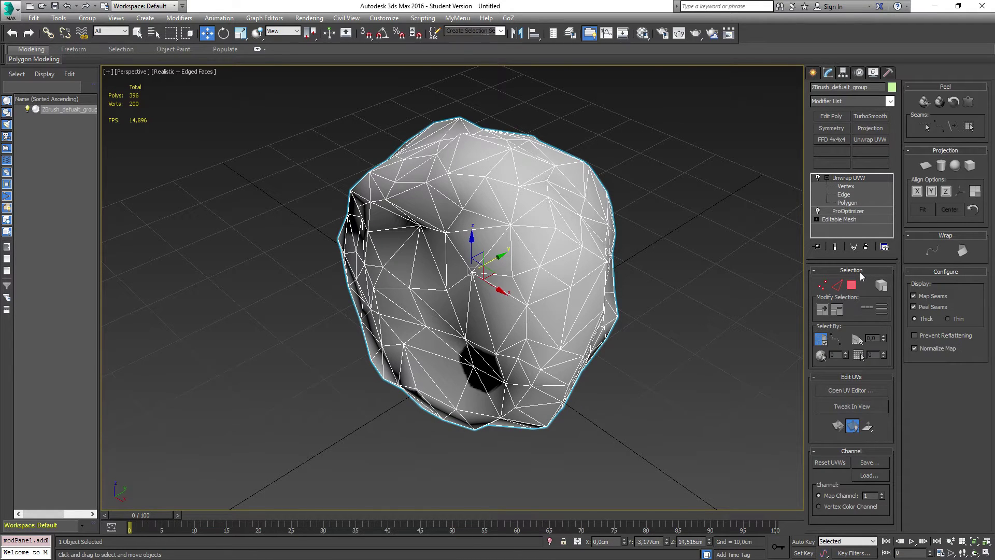
left_click(850, 204)
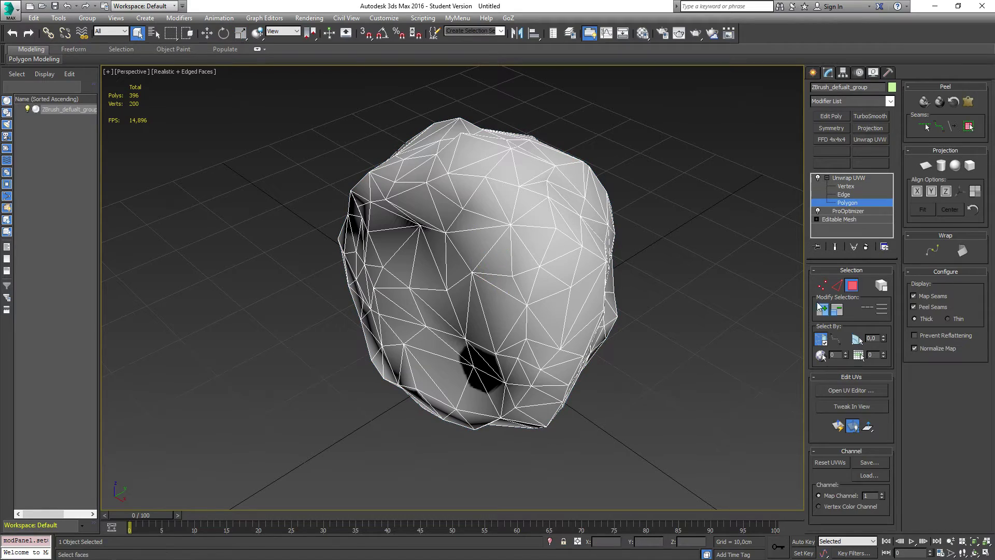
mouse_move(704, 161)
middle_mouse_down("alt")
mouse_move(658, 145)
mouse_move(688, 158)
middle_mouse_up("alt")
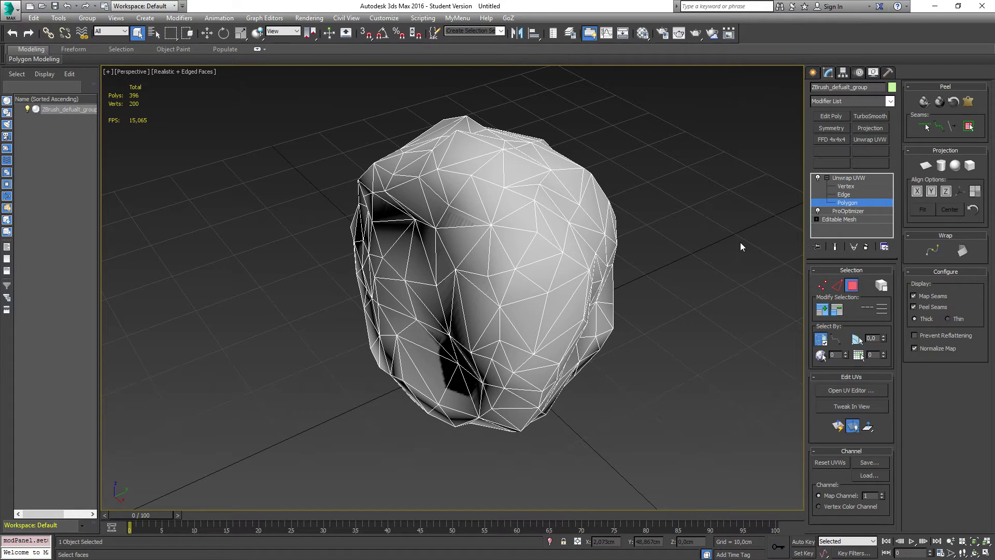
key("ctrl+a")
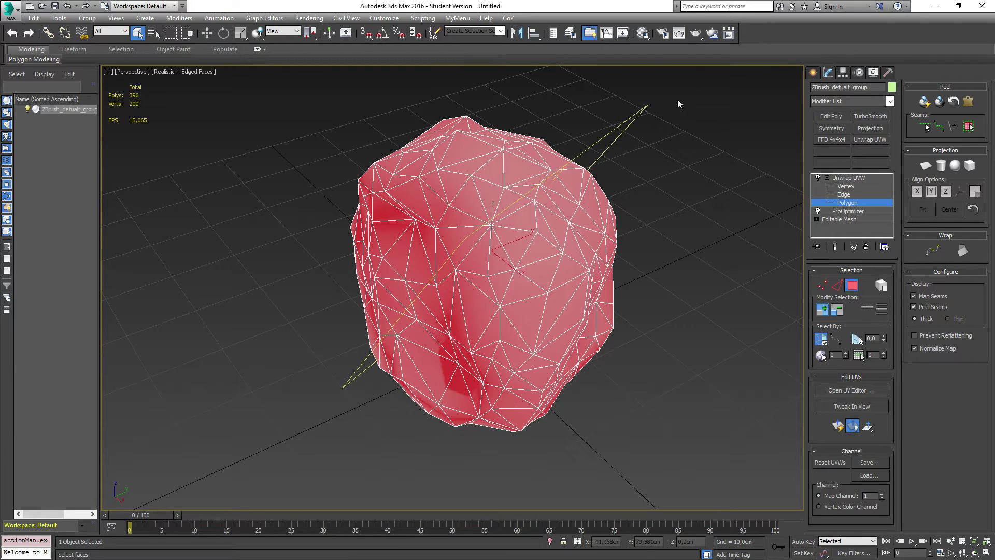
Step: Start Pelt Map on the selected polygons and reposition the Edit UVWs window over the viewport
left_click(969, 101)
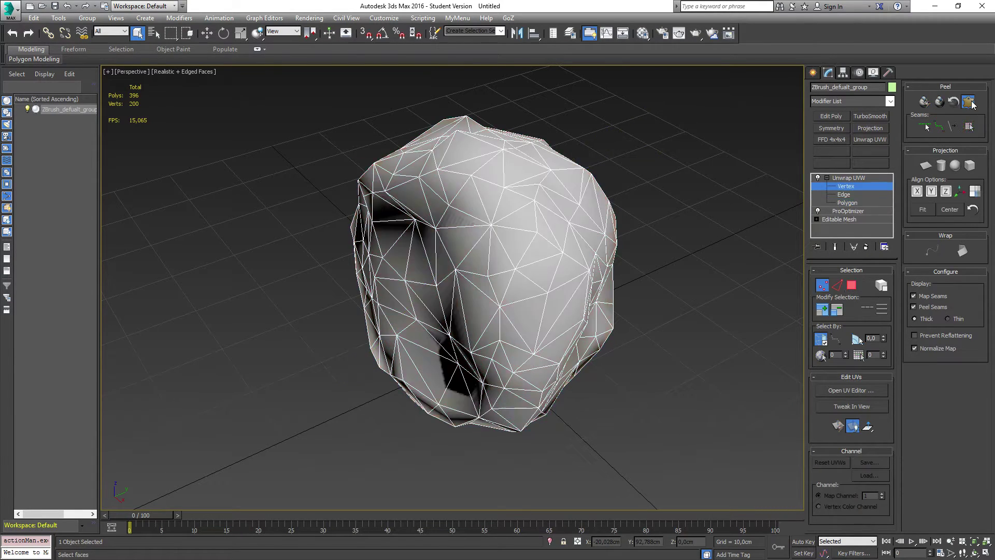
left_click_drag(149, 50, 455, 93)
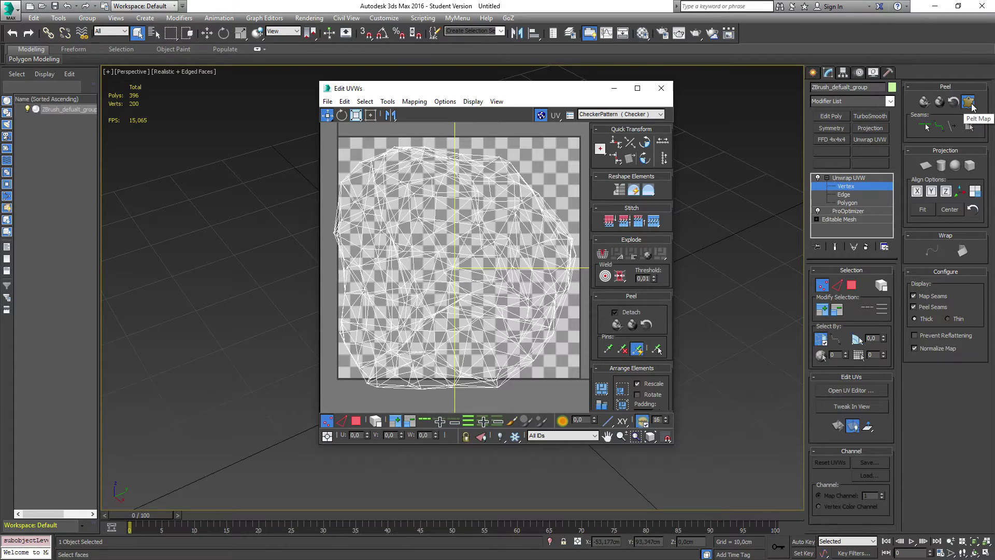
left_click_drag(485, 95, 502, 91)
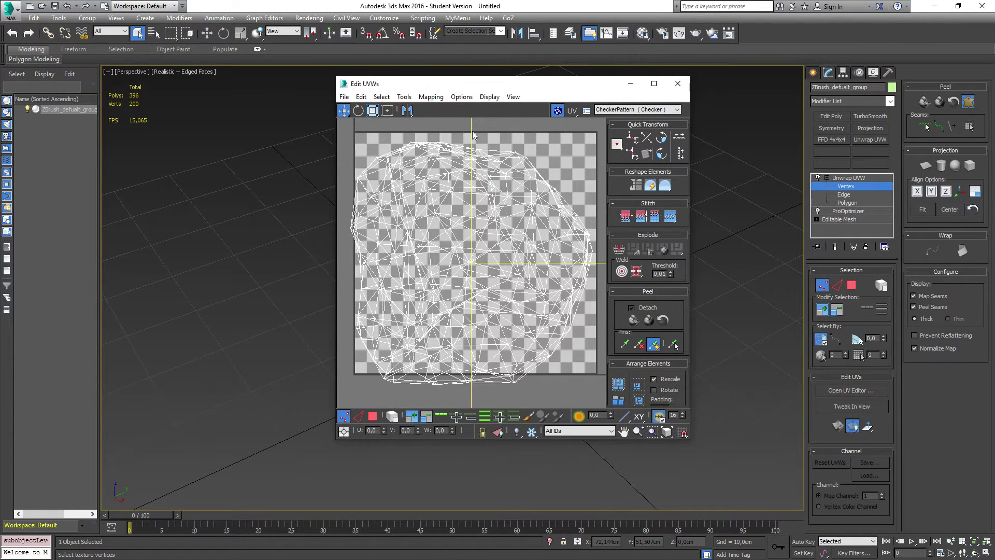
Step: Switch the UV editor to polygon level and run Select Overlapped Polygons on the rock's UVs
left_click(382, 97)
mouse_move(397, 102)
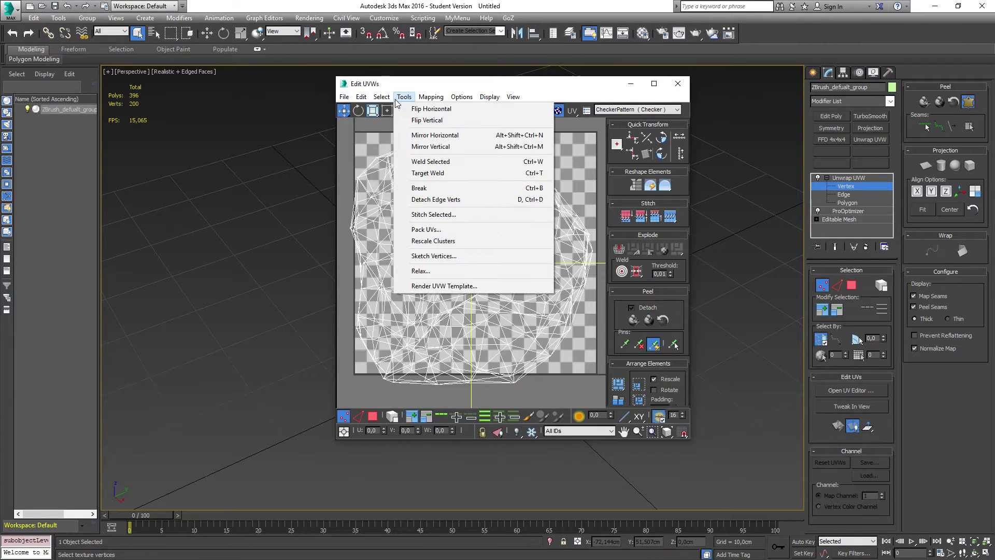
left_click(373, 416)
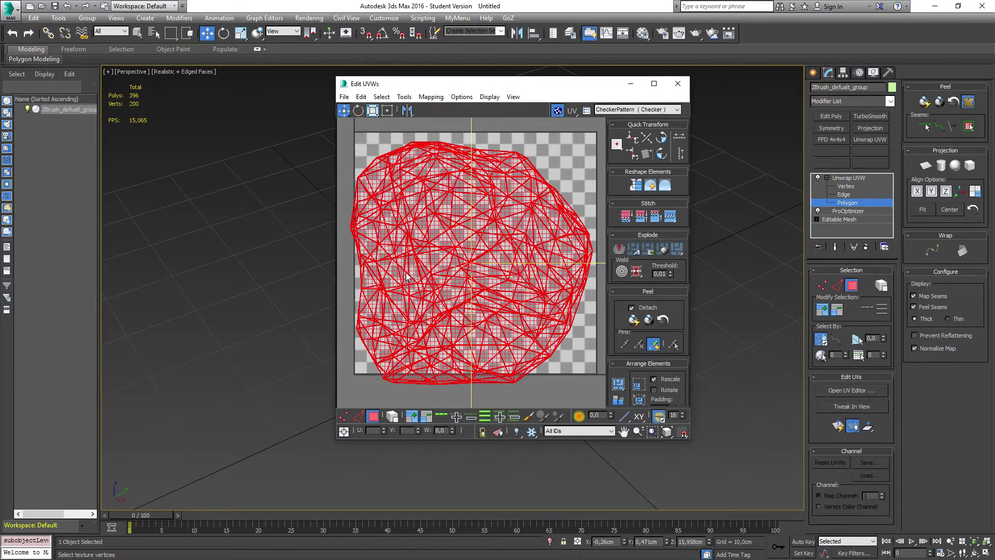
left_click(381, 97)
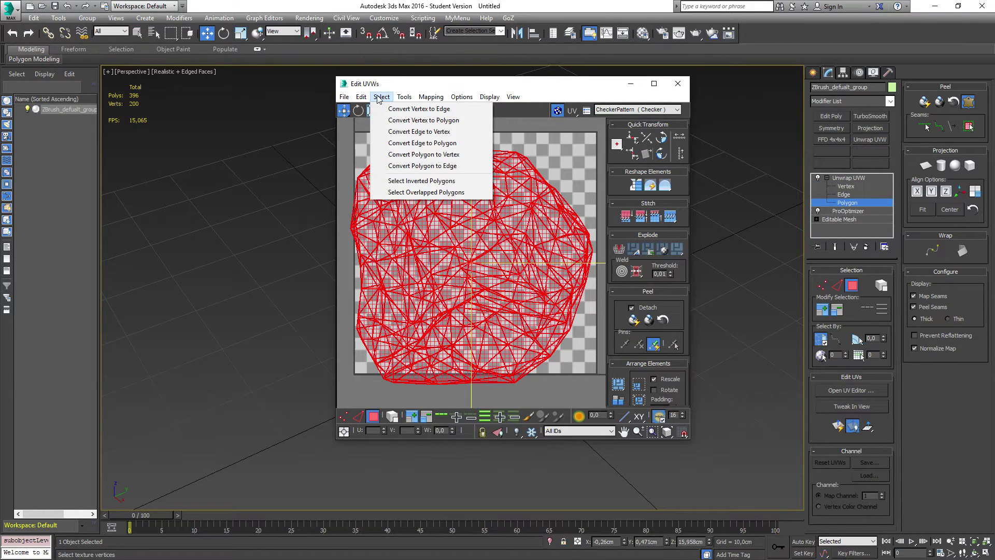
left_click(417, 192)
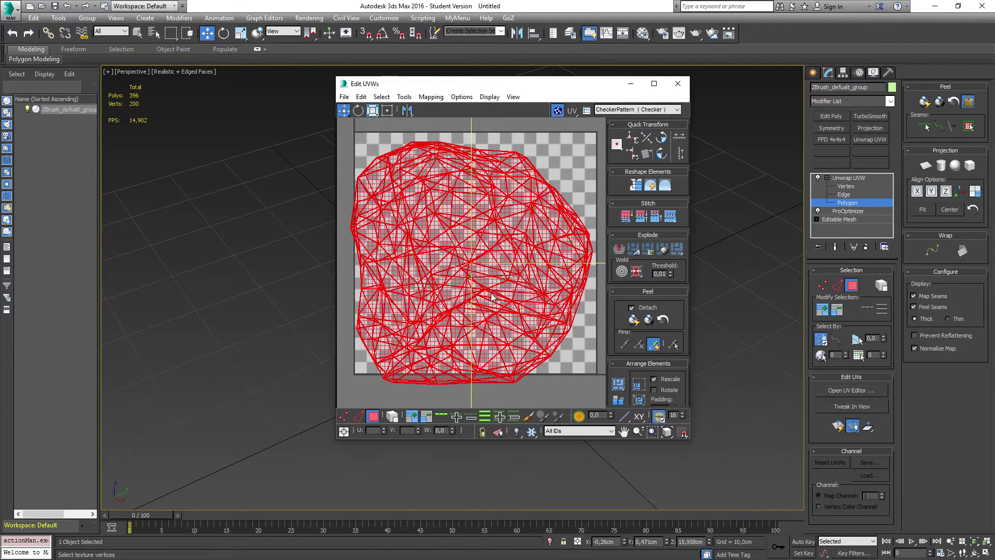
Step: Recheck the rock's UVs with Select Overlapped Polygons and close the UV editor
left_click(359, 137)
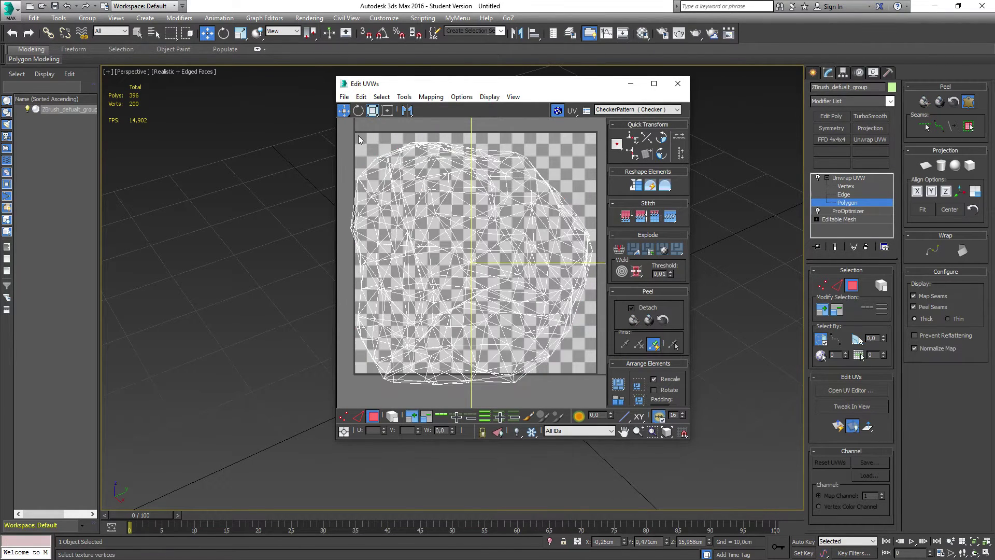
left_click(381, 97)
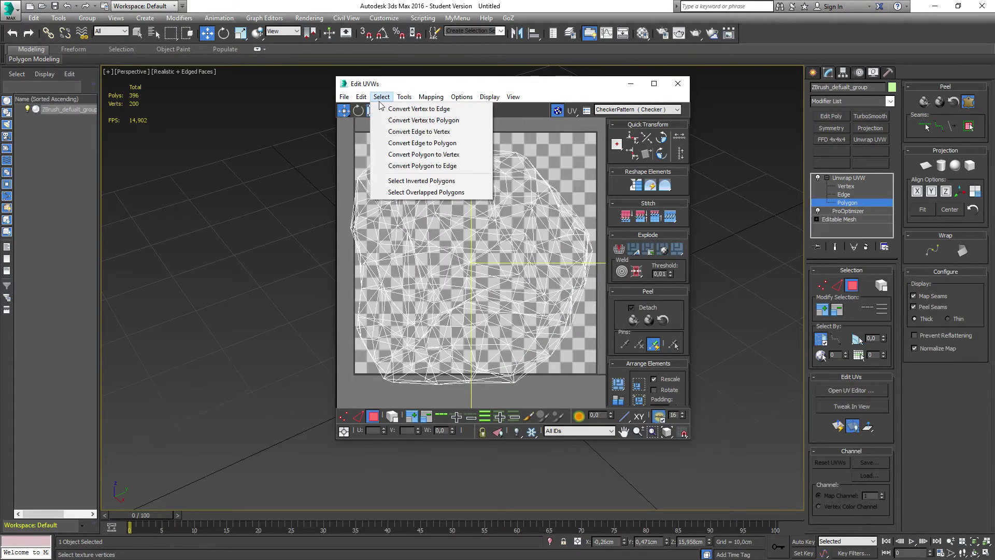
left_click(417, 192)
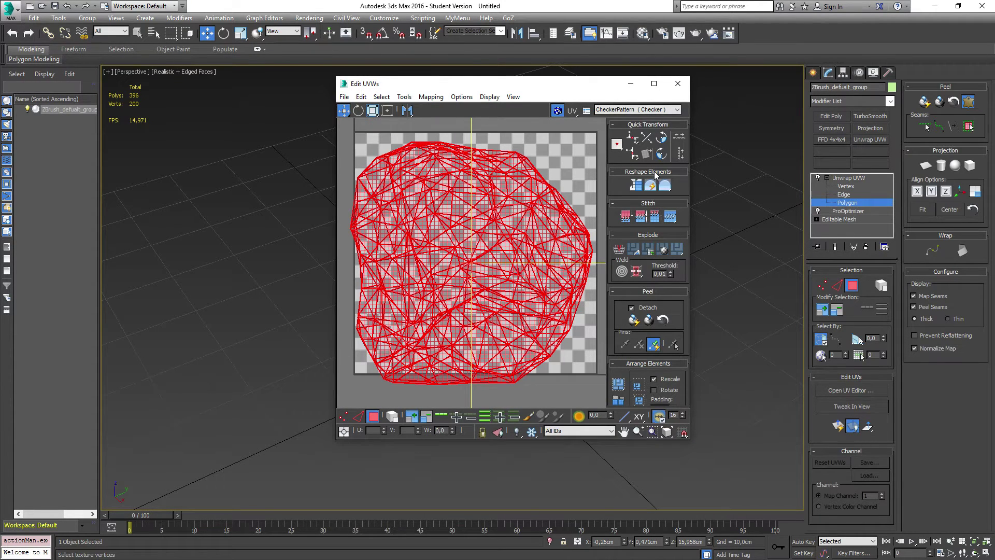
left_click(678, 83)
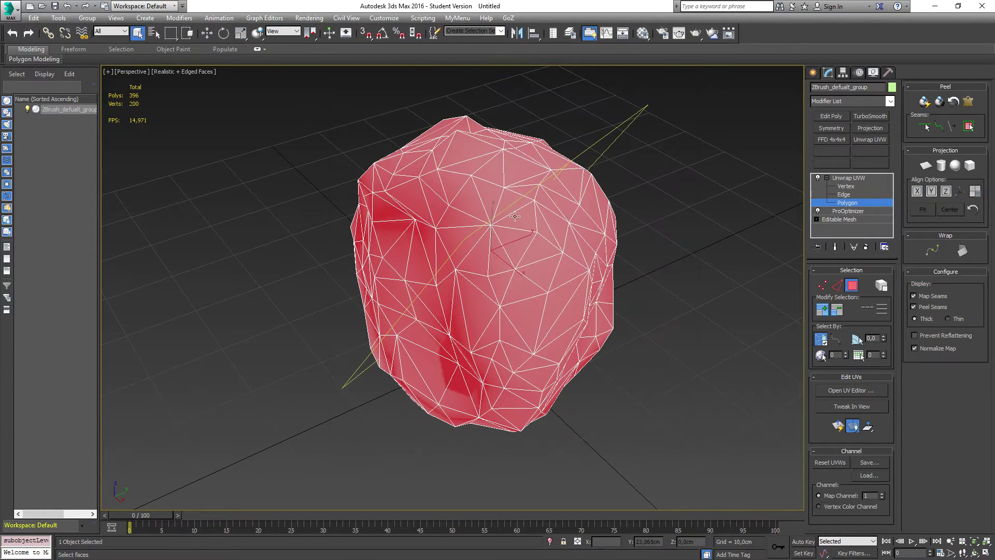
Step: Deselect the rock's polygons and start a point-to-point seam along the edges near the top of the rock
left_click(293, 258)
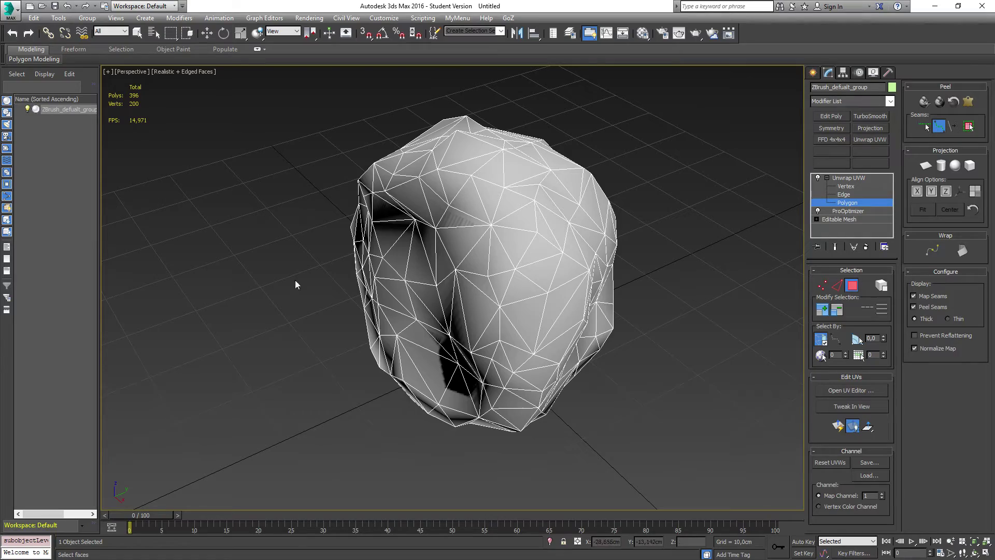
middle_click_drag(265, 279, 321, 281, "alt")
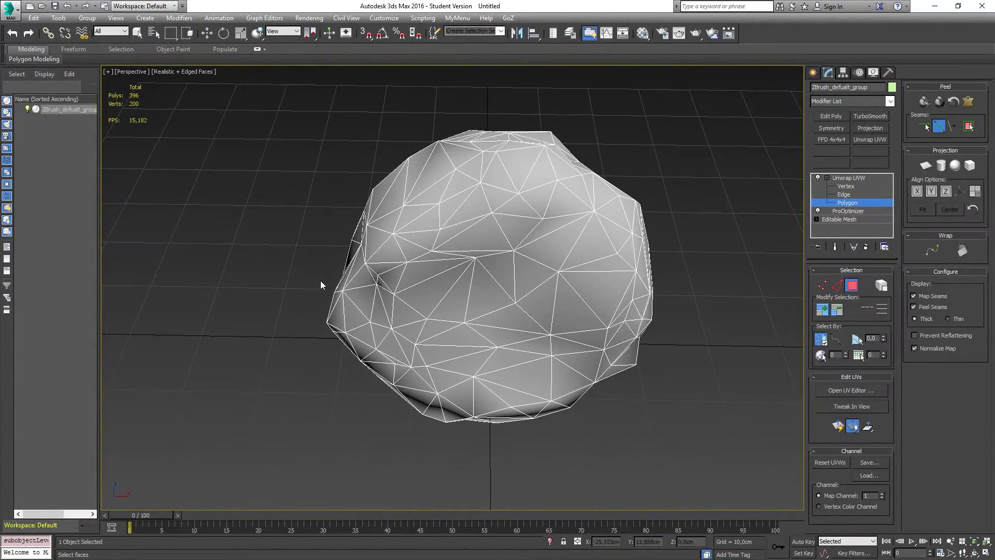
left_click(519, 194)
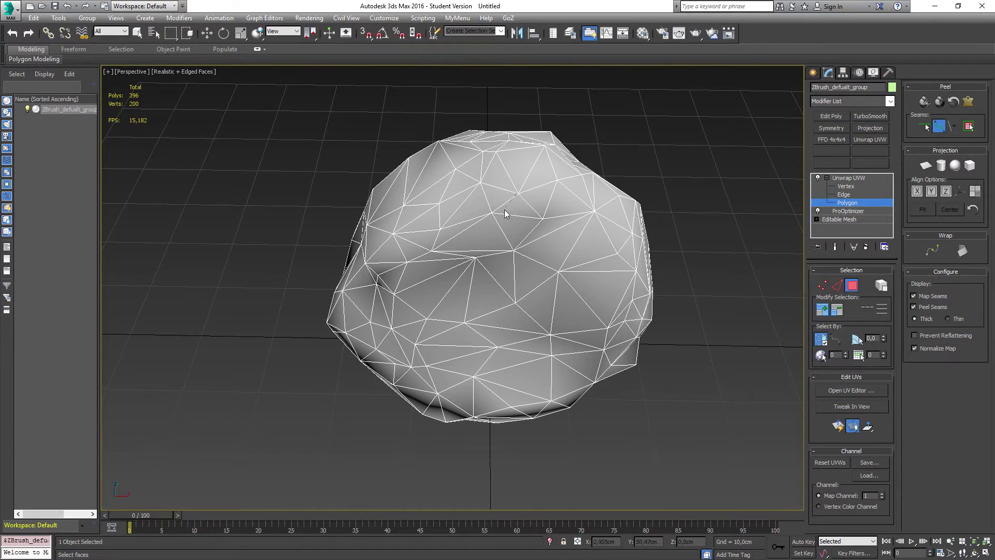
left_click(432, 252)
middle_click_drag(313, 324, 425, 245, "alt")
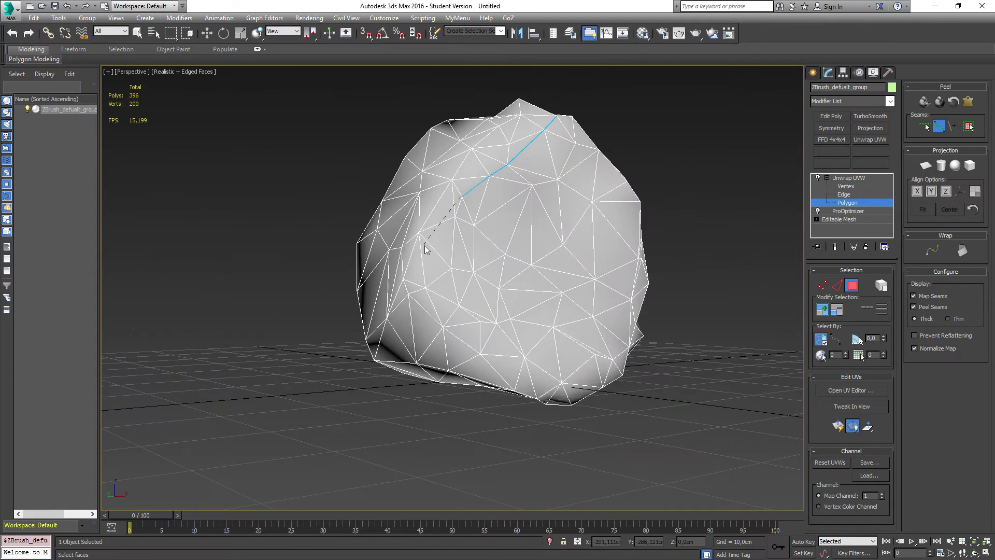
Step: Continue the seam edge by edge down the side of the rock to its base
left_click(454, 218)
left_click(450, 270)
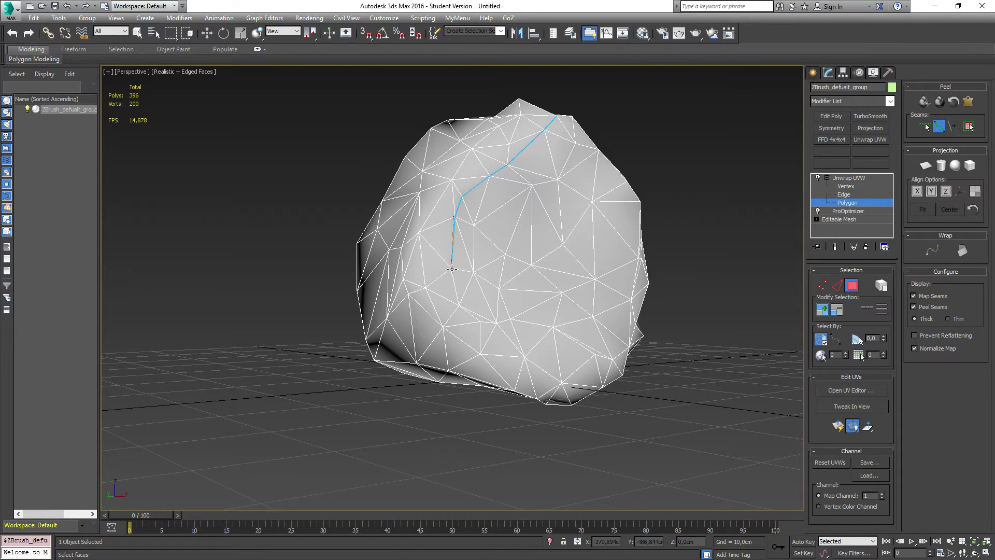
left_click(458, 305)
left_click(480, 320)
left_click(480, 355)
left_click(515, 393)
middle_click_drag(516, 402, 467, 366, "alt")
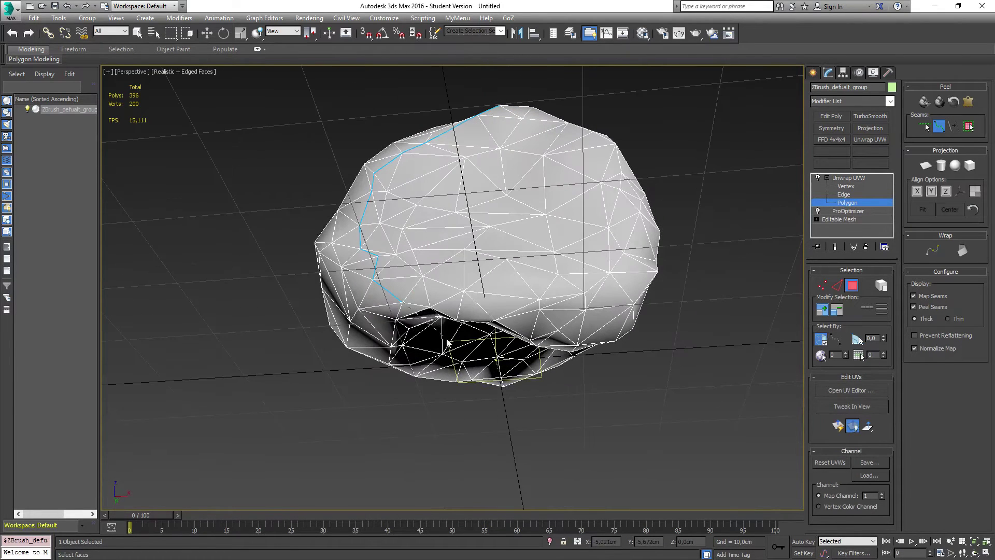
Step: Extend the point-to-point seam along the rock's bottom rim
left_click(429, 308)
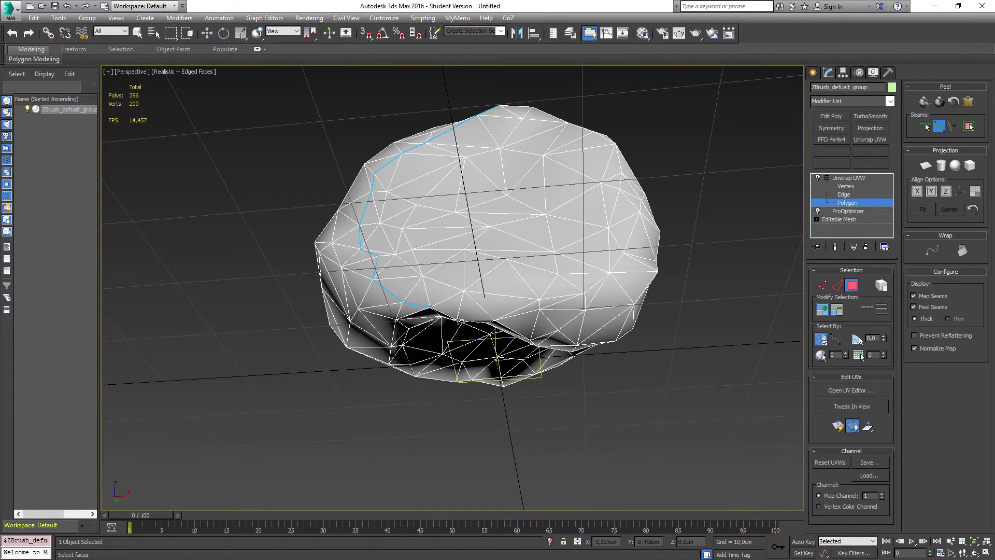
left_click(494, 320)
middle_click_drag(538, 313, 548, 346, "alt")
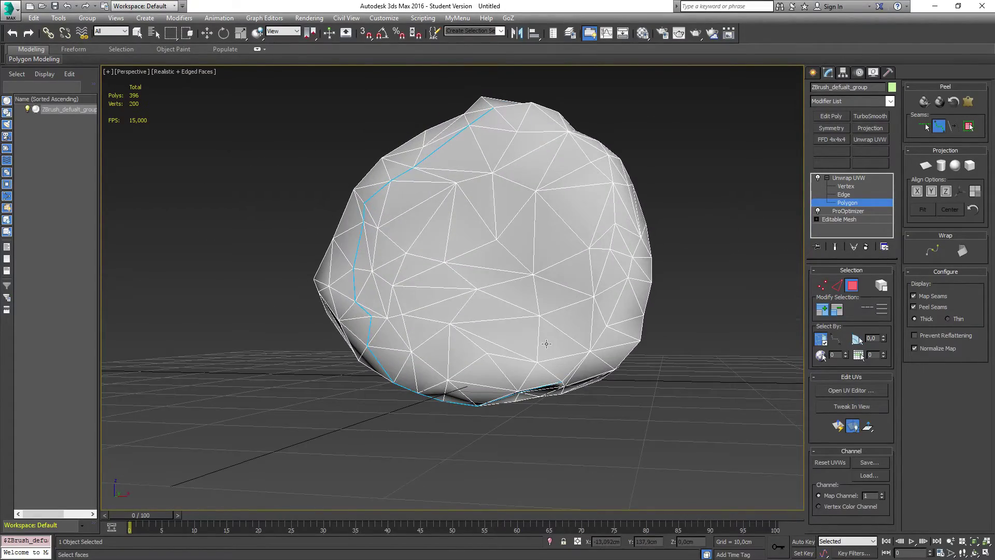
middle_click_drag(239, 388, 266, 371, "alt")
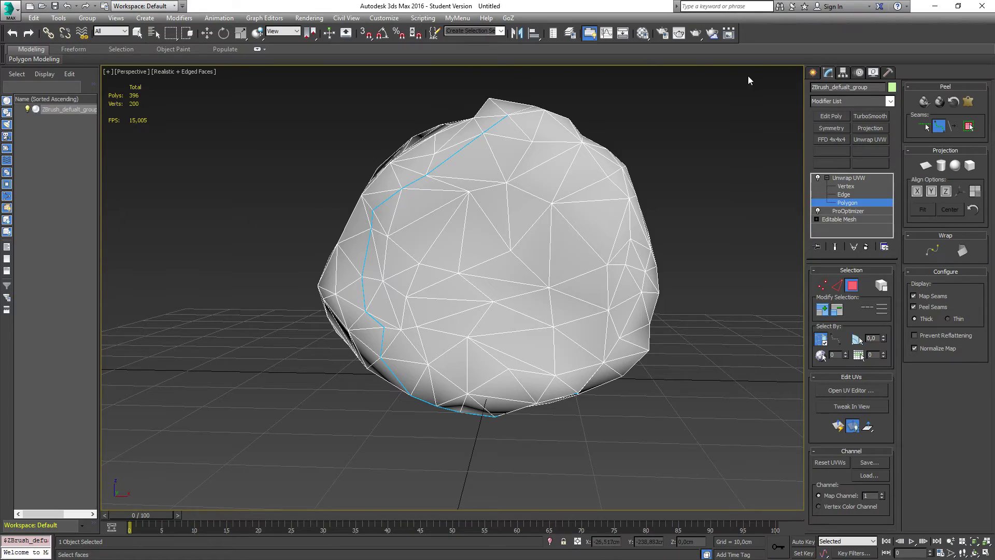
Step: Lengthen the seam across the adjoining side of the rock through three more points
middle_click_drag(525, 157, 416, 208, "alt")
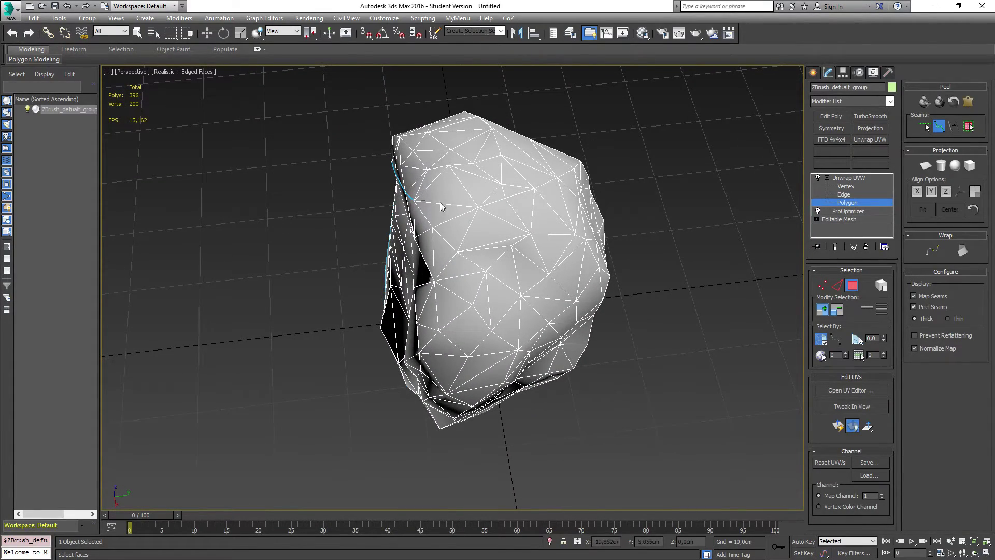
left_click(478, 207)
middle_click_drag(344, 316, 366, 223, "alt")
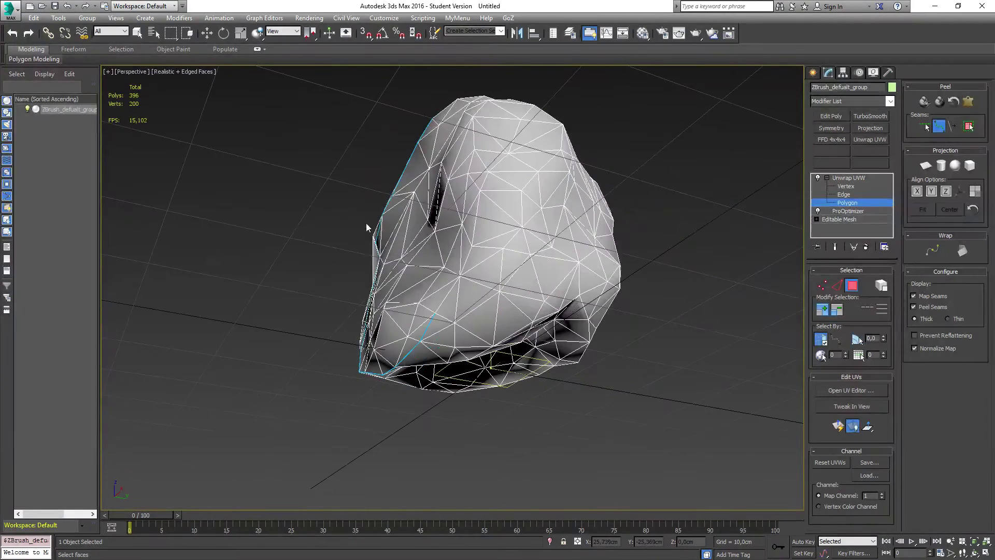
left_click(457, 323)
left_click(500, 290)
middle_click_drag(365, 320, 298, 332, "alt")
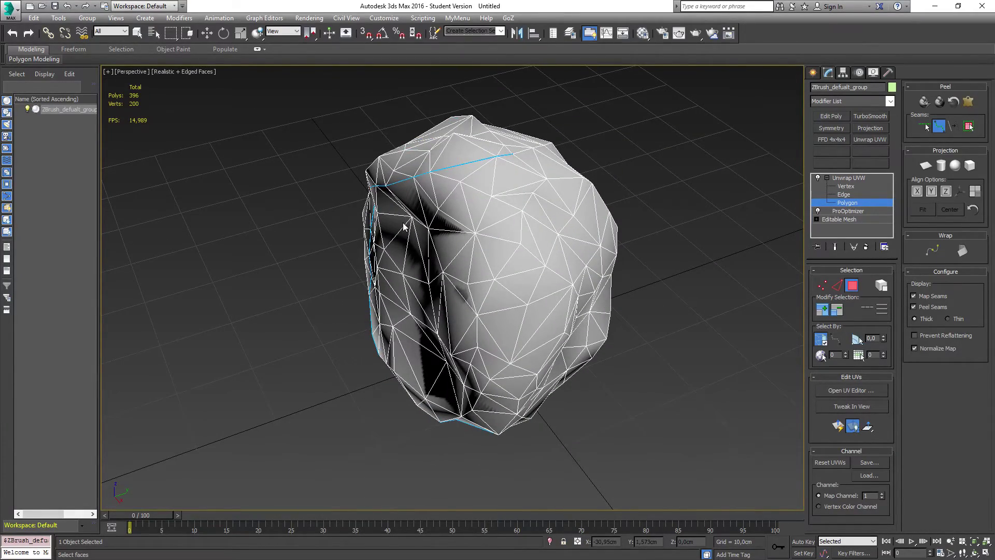
Step: Select all of the rock's polygons, run Start Pelt in Pelt Map along the new seam and commit the result
left_click(970, 101)
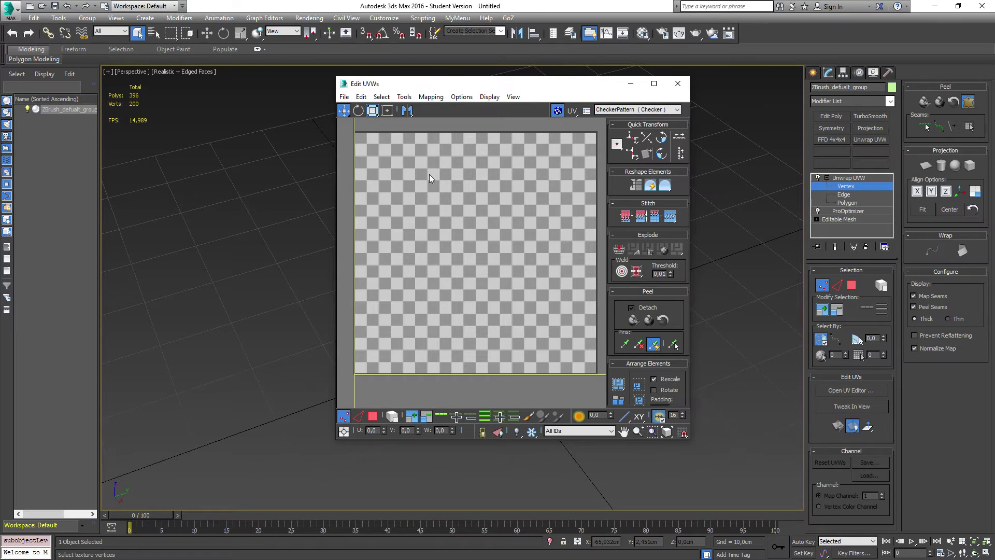
left_click(677, 84)
key("ctrl+a")
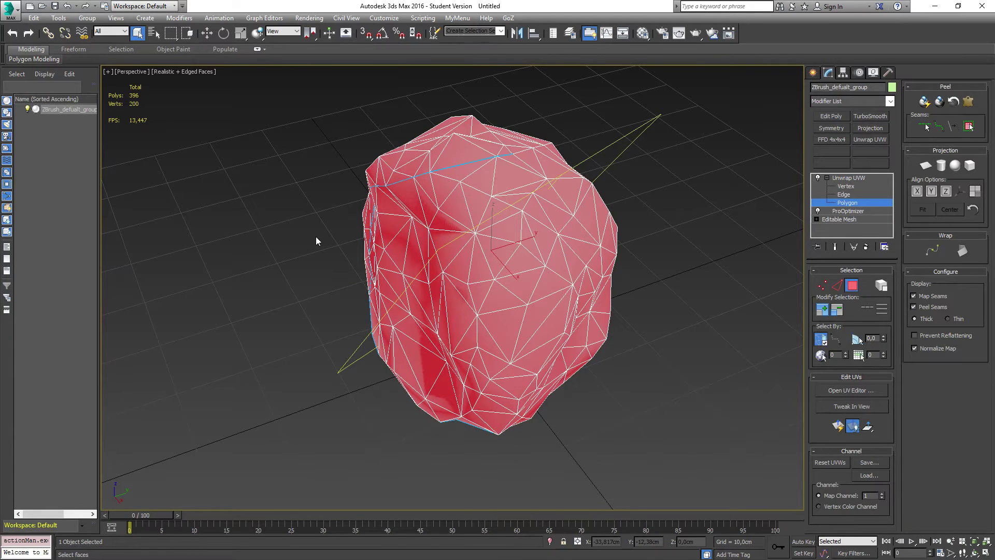
left_click(969, 102)
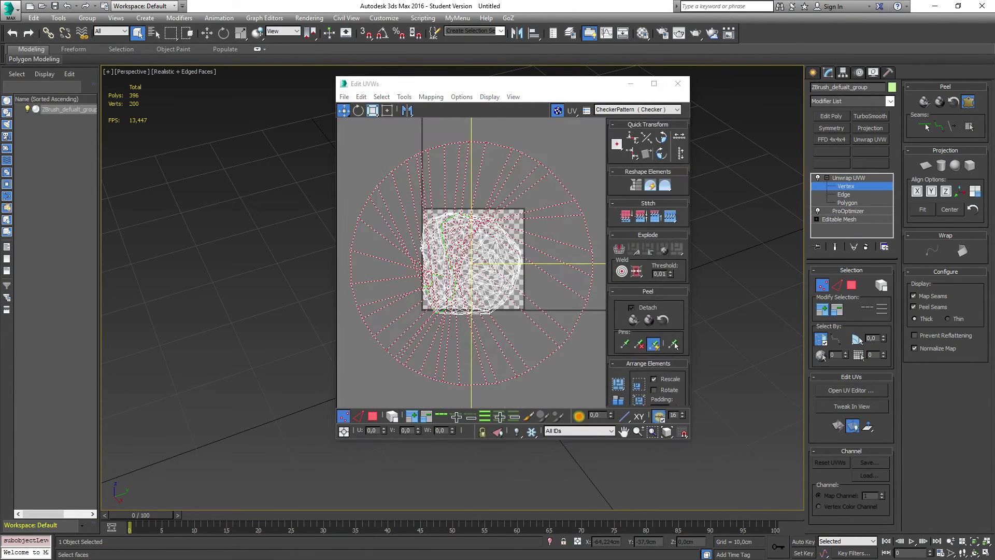
left_click_drag(221, 158, 264, 104)
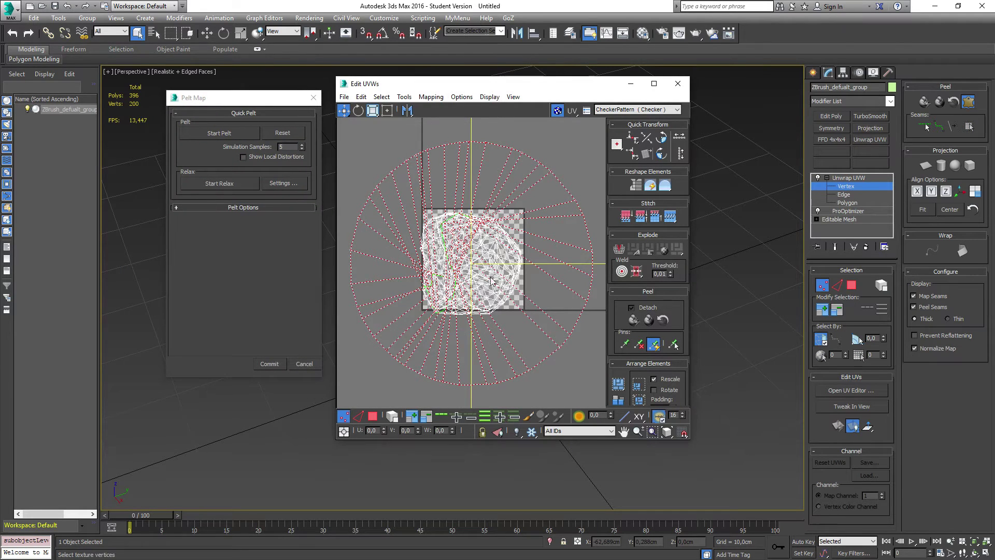
left_click(222, 133)
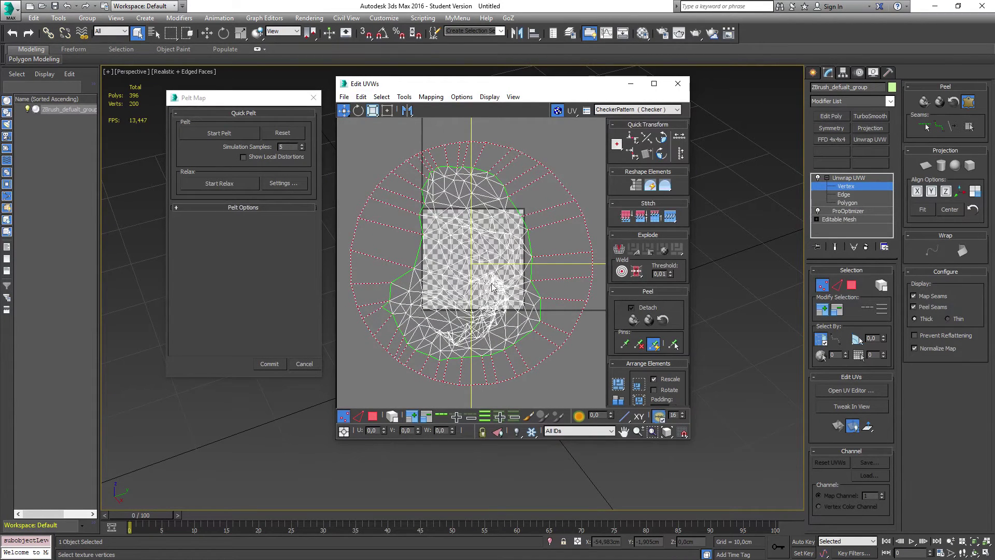
left_click(266, 364)
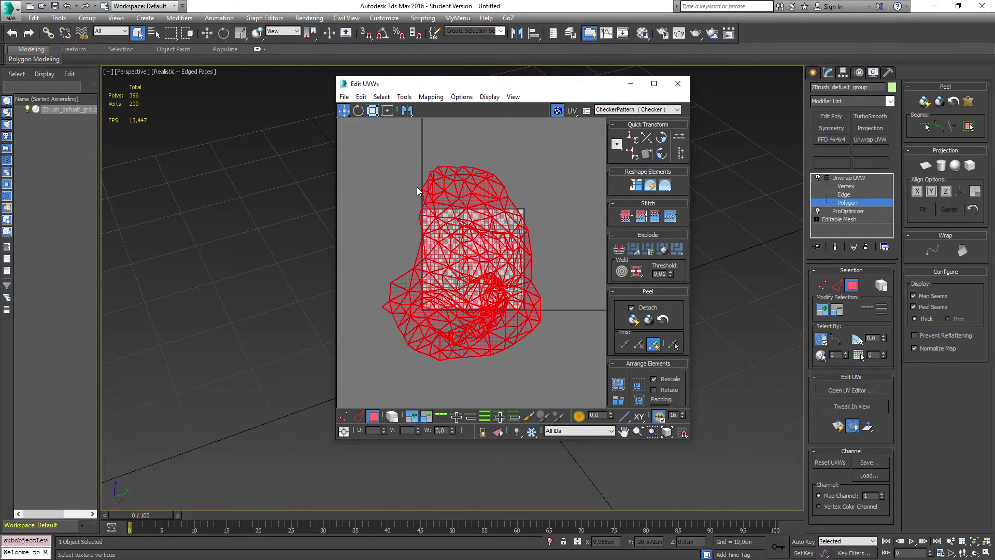
Step: Clear the UV selection and select only the overlapped polygons of the pelted layout
left_click(389, 233)
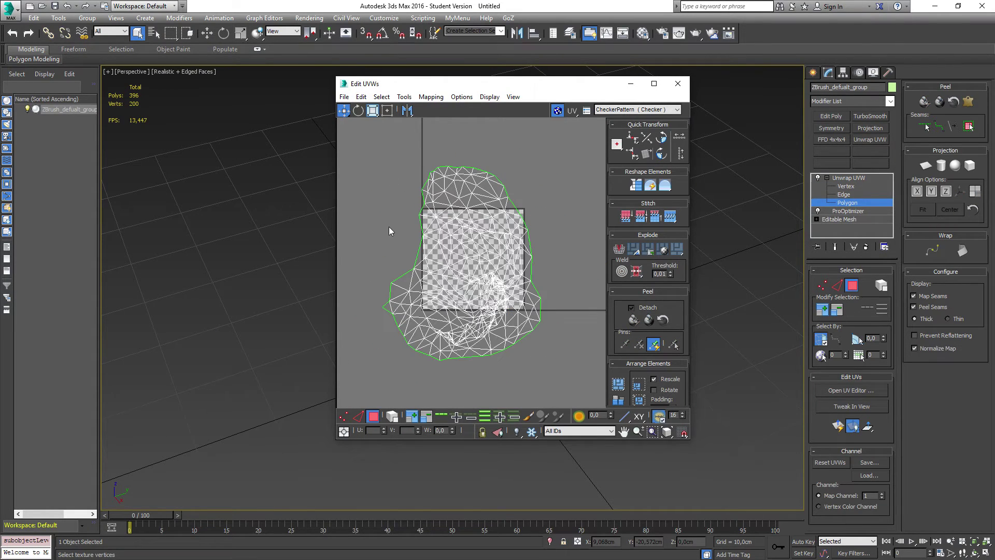
left_click(382, 97)
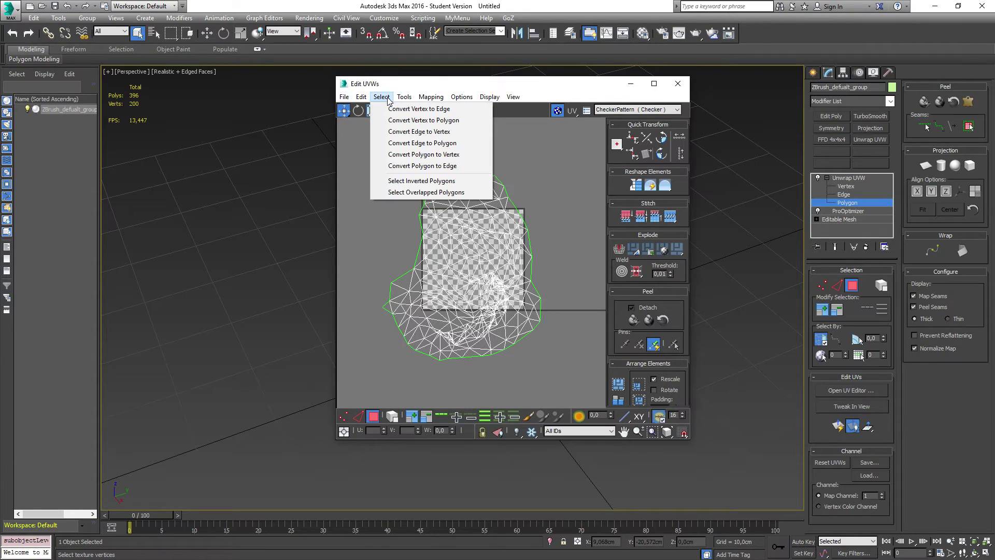
left_click(424, 195)
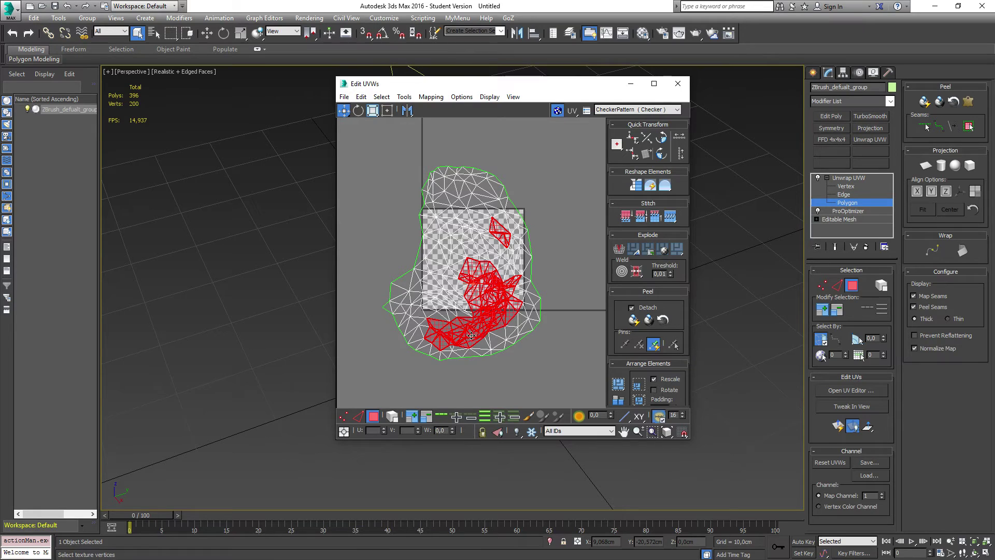
Step: Relax the selected overlapping polygons with Relax By Edge Angles, apply it and close the Relax Tool
left_click(383, 98)
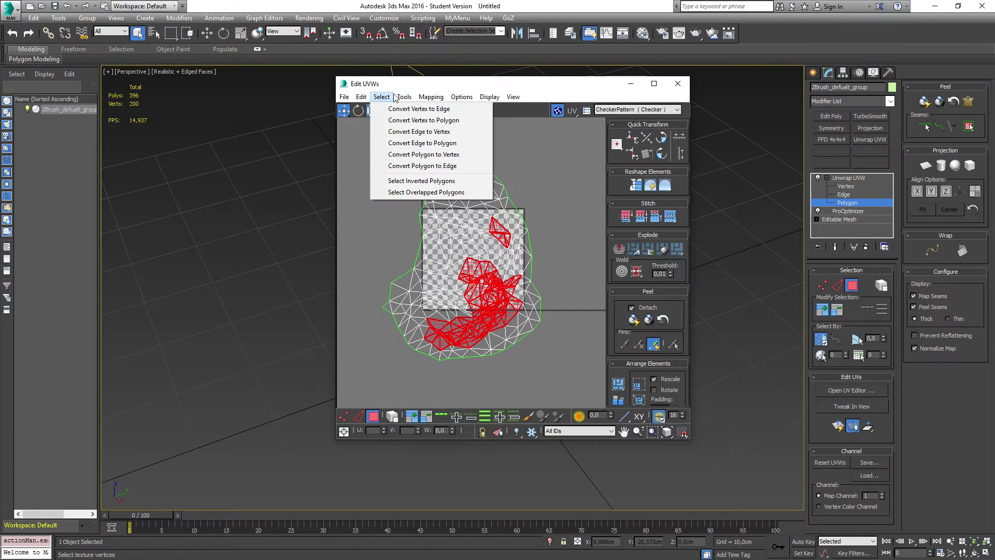
left_click(427, 270)
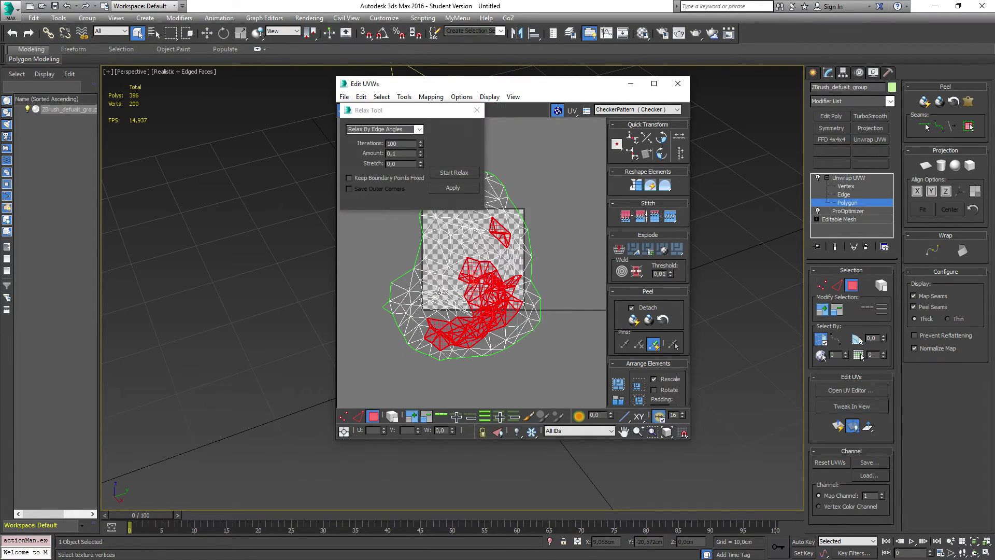
left_click(447, 174)
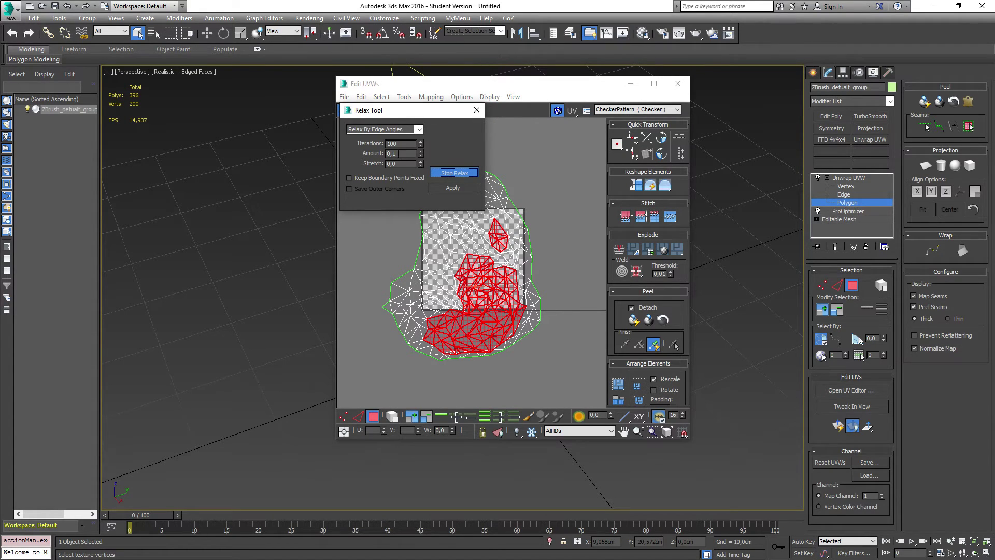
left_click(397, 153)
left_click(453, 169)
left_click(449, 188)
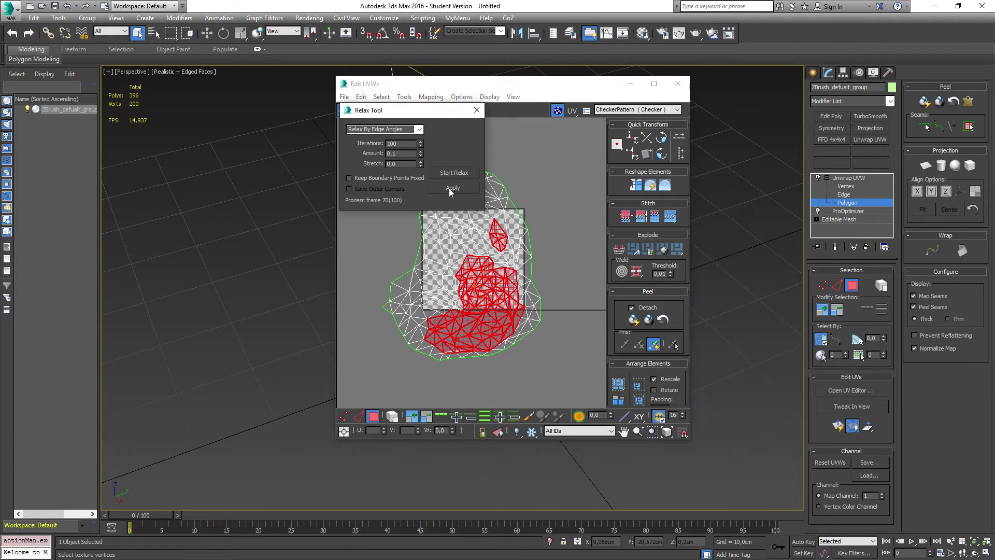
left_click(476, 110)
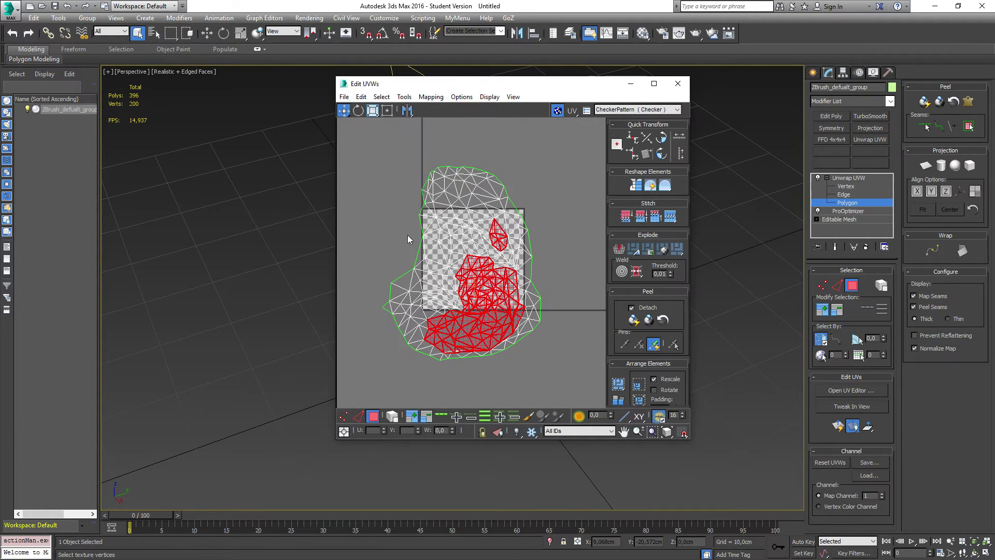
Step: Check the relaxed UVs for remaining overlapped polygons and clear the selection
left_click(395, 209)
left_click(382, 97)
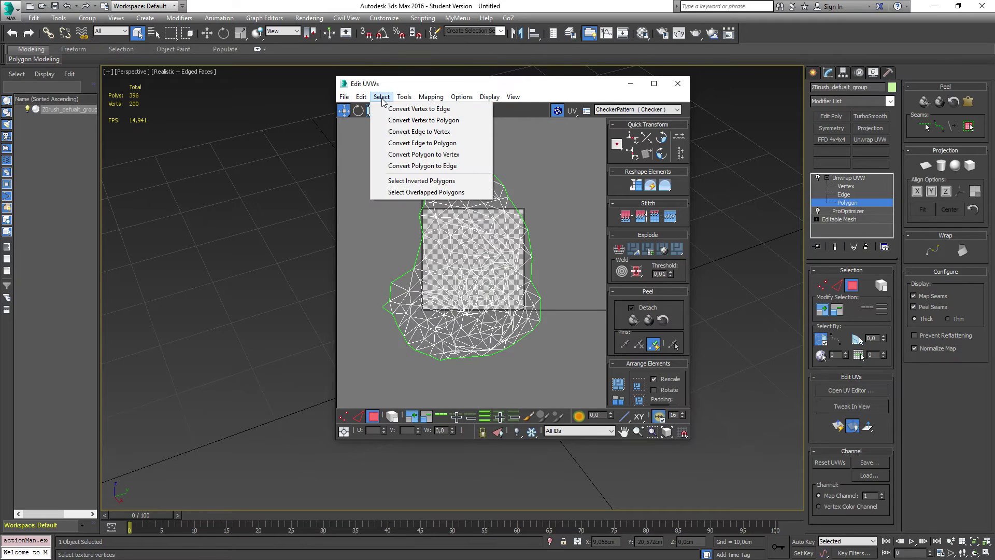
left_click(427, 192)
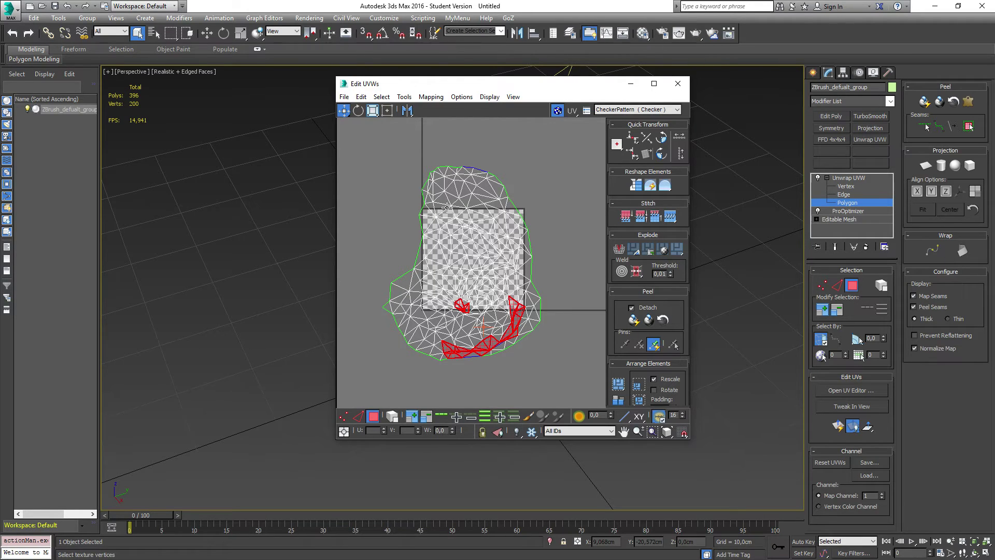
left_click(399, 238)
Step: Select every UV polygon and move the whole shell diagonally up and to the right of its current place
middle_click_drag(469, 307, 453, 331)
left_click(439, 310)
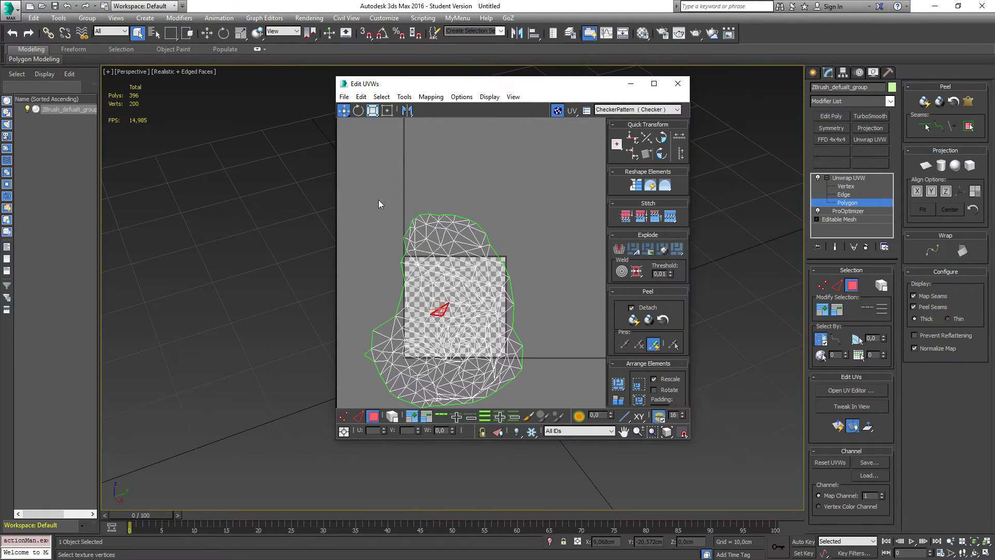
key("ctrl+a")
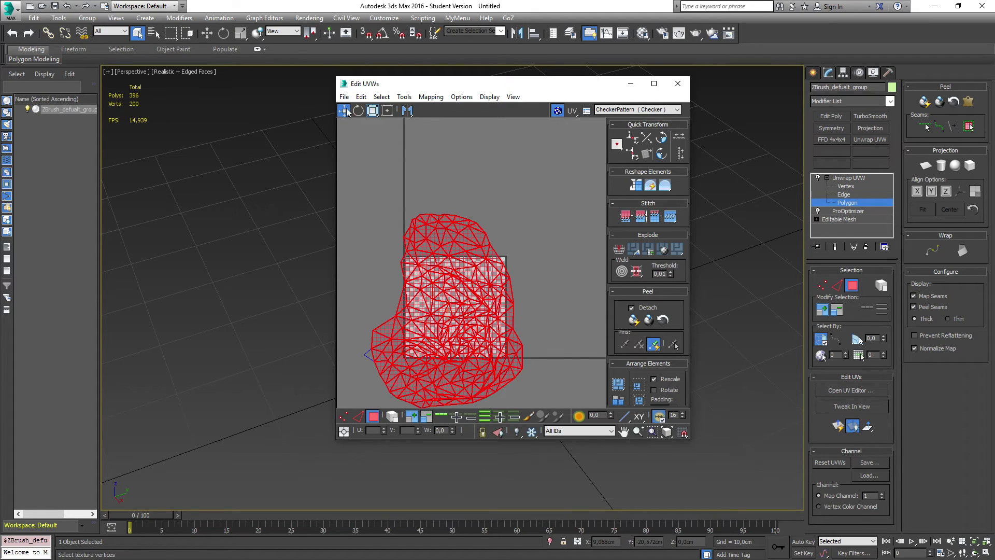
left_click_drag(467, 312, 510, 252)
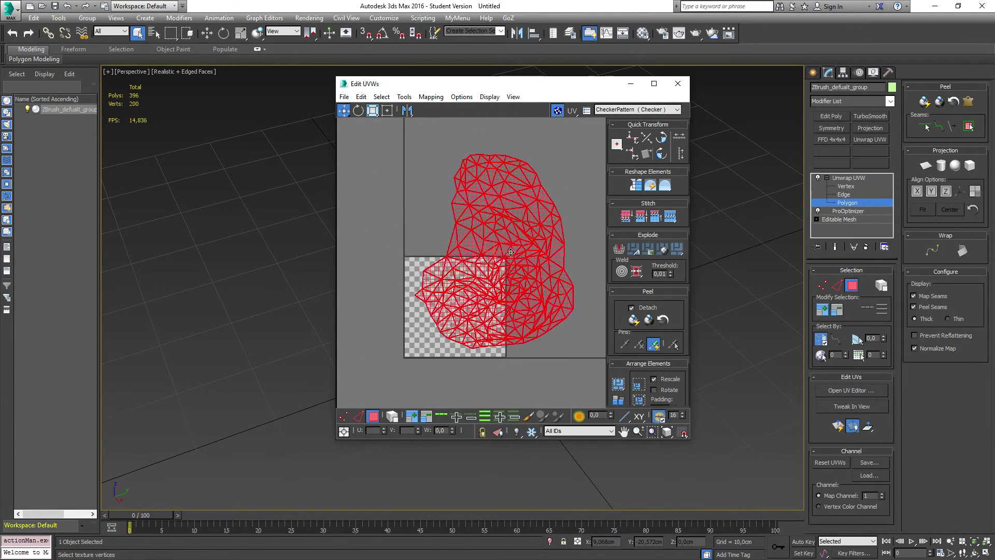
Step: Clear the UV selection, select only the overlapped polygons and maximize the UV editor window
left_click(387, 163)
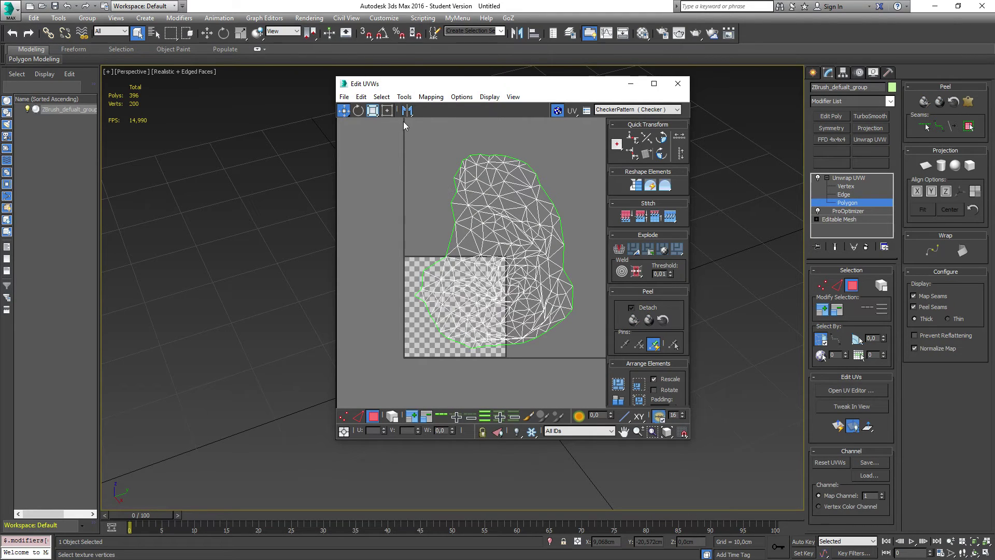
left_click(403, 98)
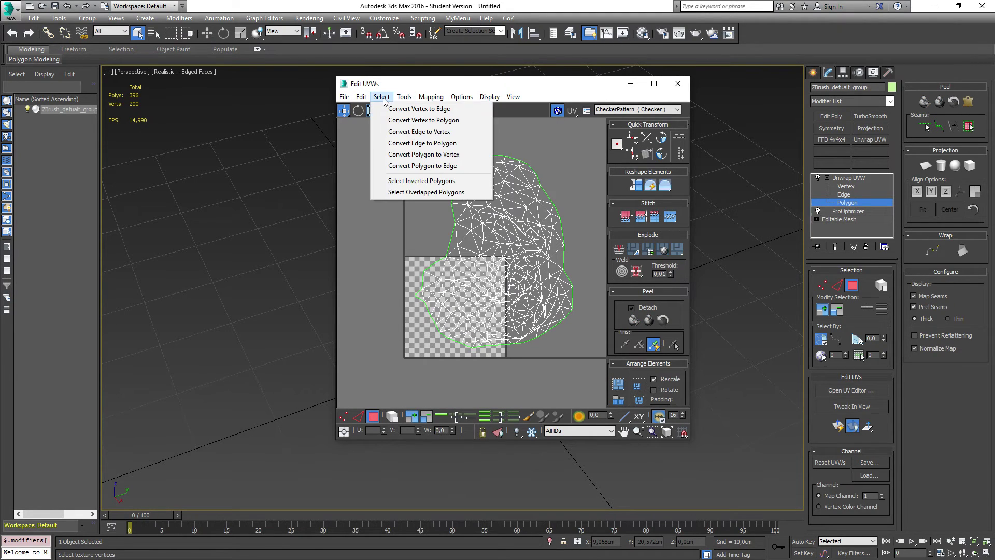
left_click(414, 192)
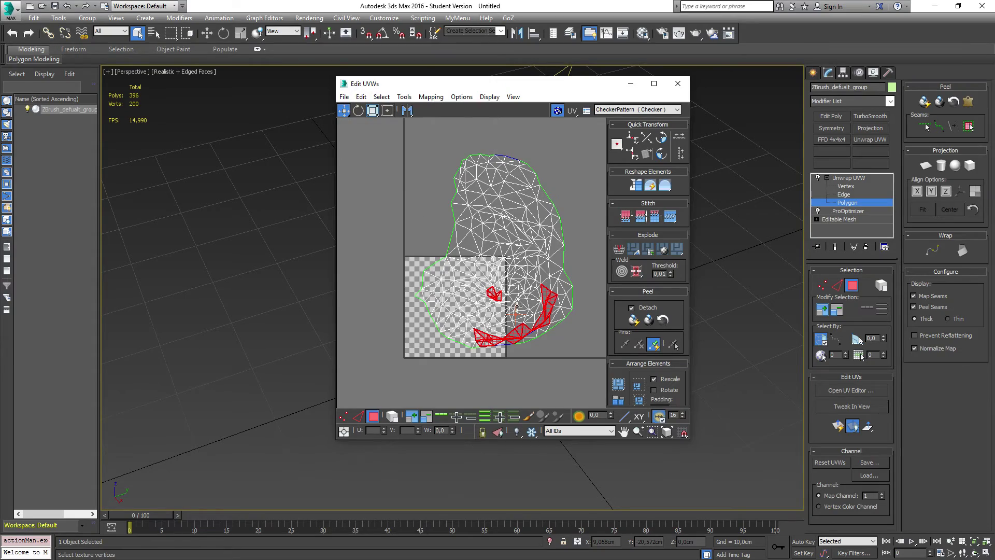
scroll(512, 309, "up", 5)
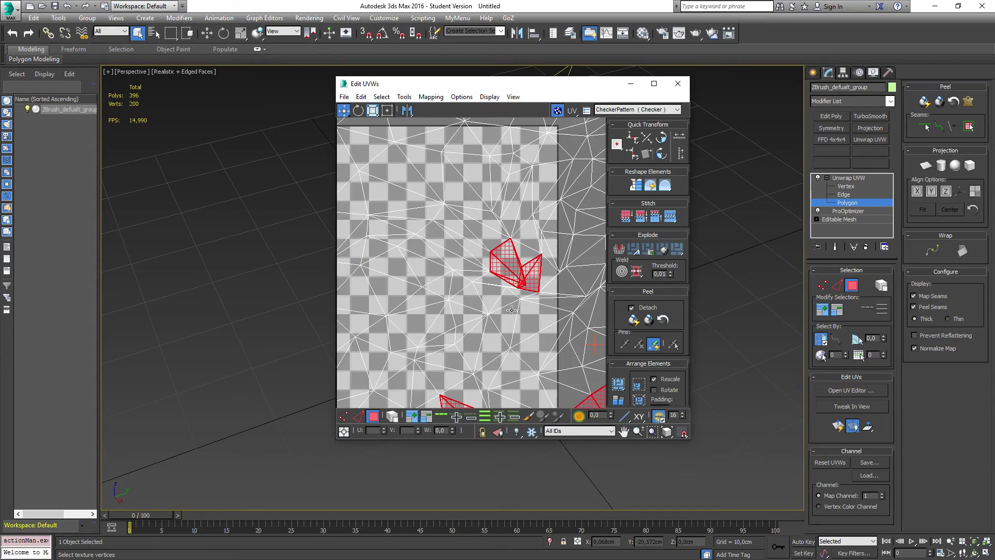
left_click(654, 83)
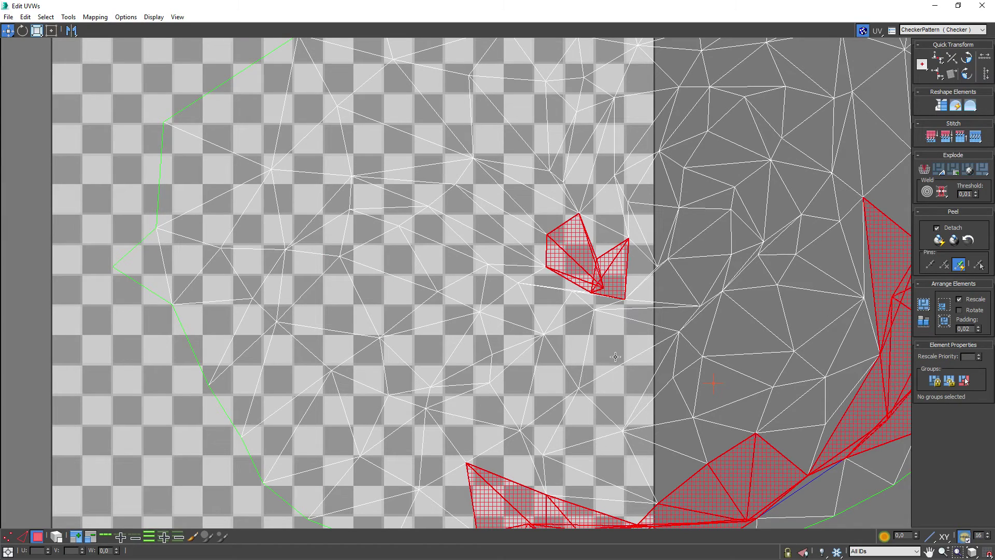
Step: Relax the selected overlapping polygons with Relax By Polygon Angles, apply it and close the Relax Tool
left_click(68, 17)
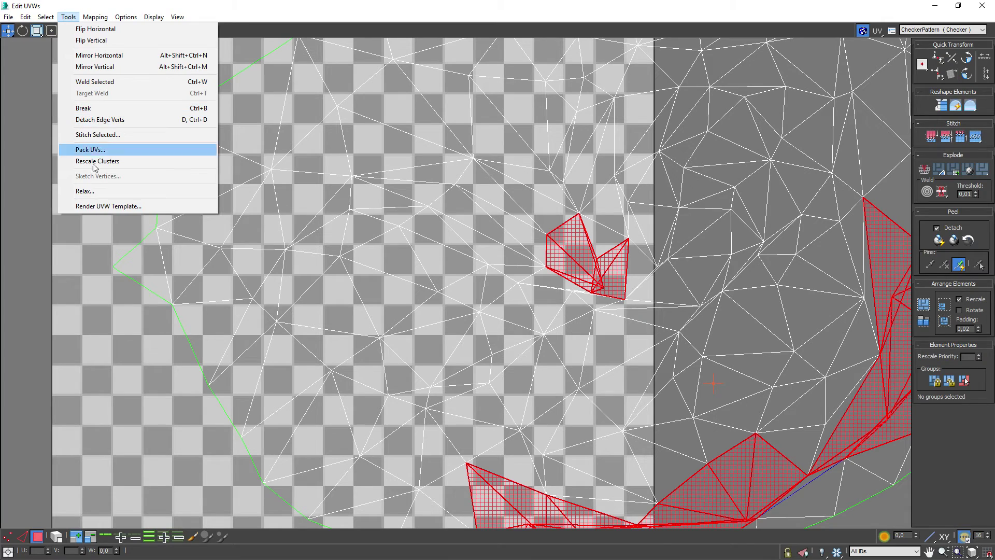
left_click(85, 191)
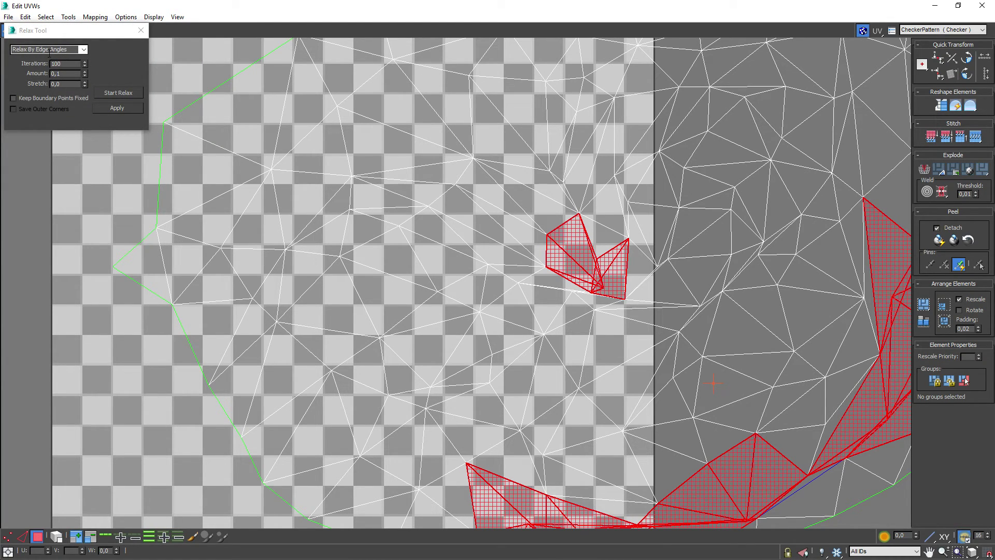
left_click(82, 50)
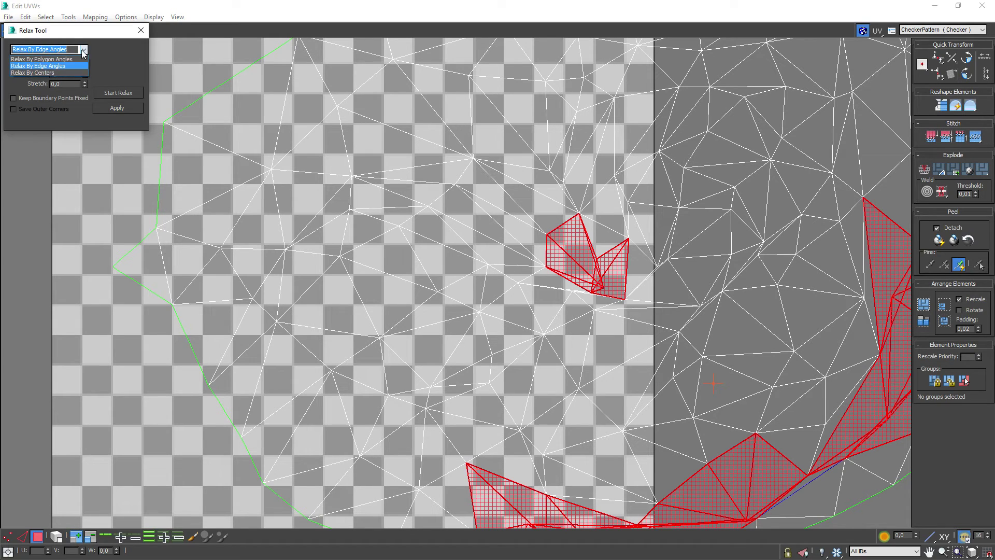
left_click(57, 59)
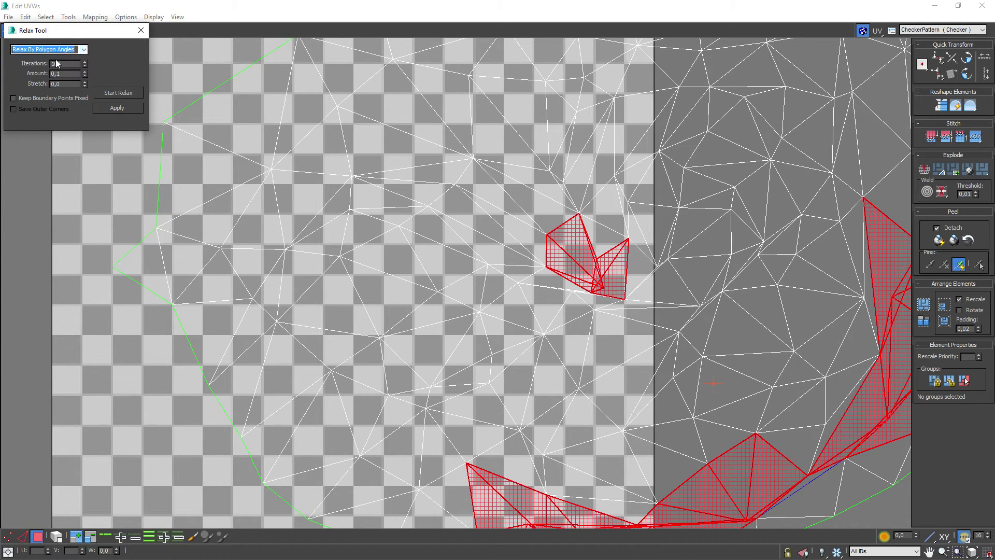
left_click(117, 94)
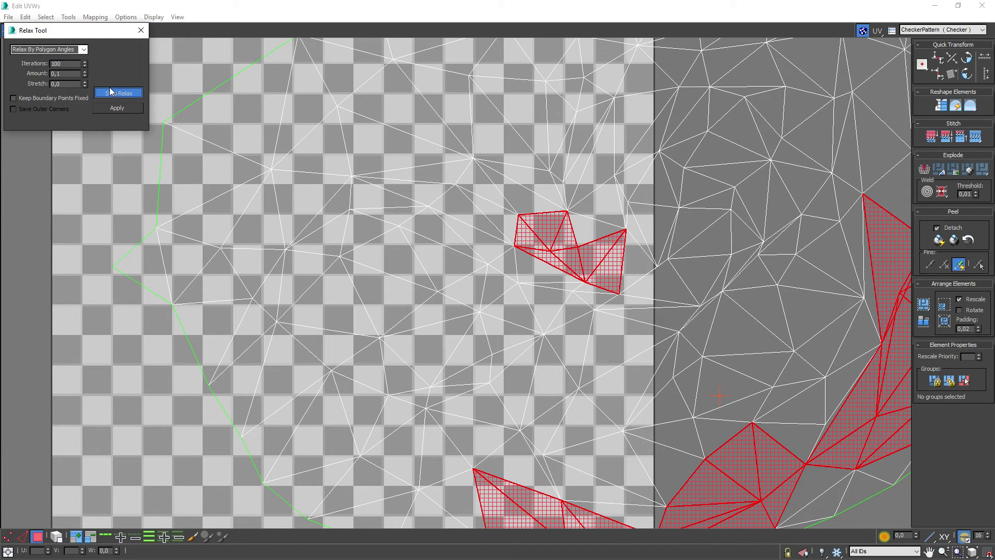
left_click(107, 92)
scroll(539, 318, "down", 5)
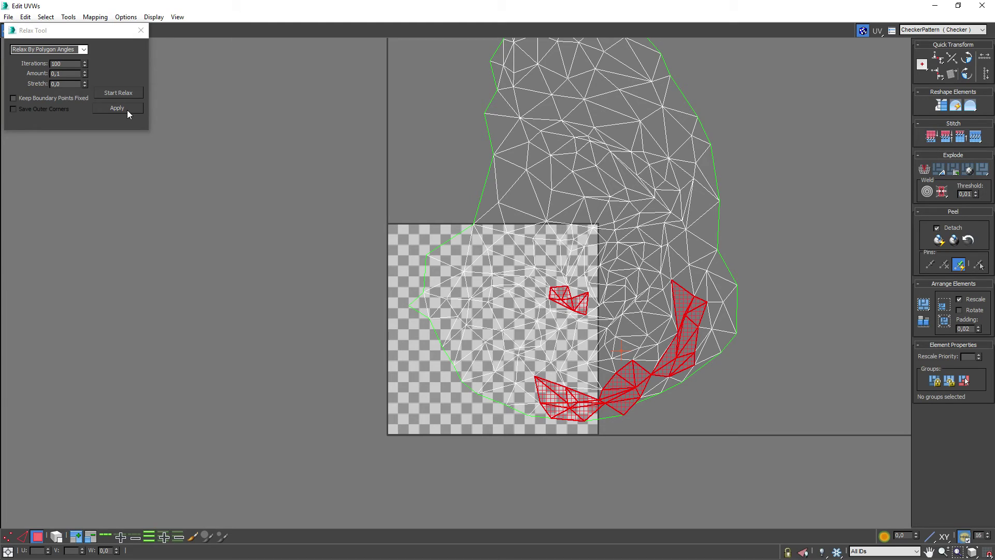
left_click(115, 95)
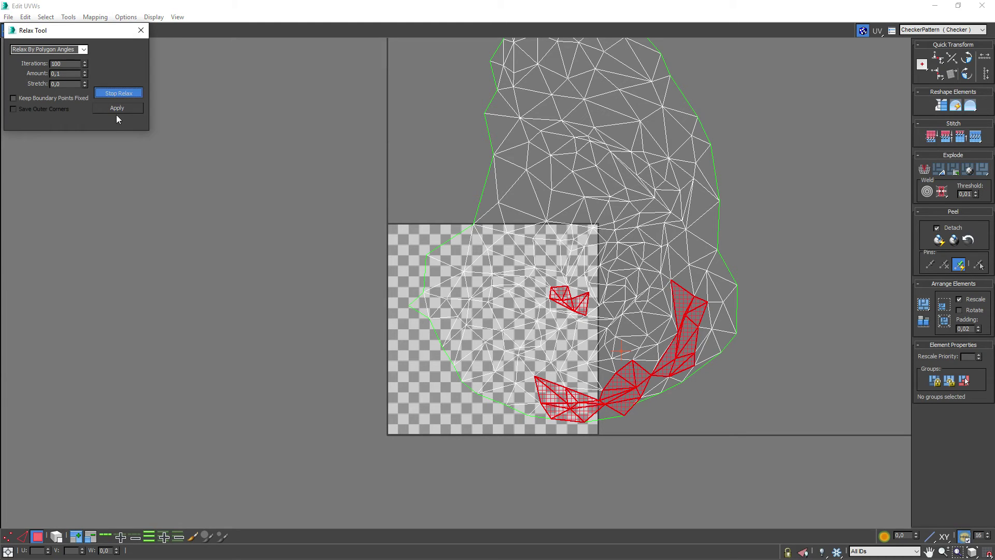
left_click(115, 109)
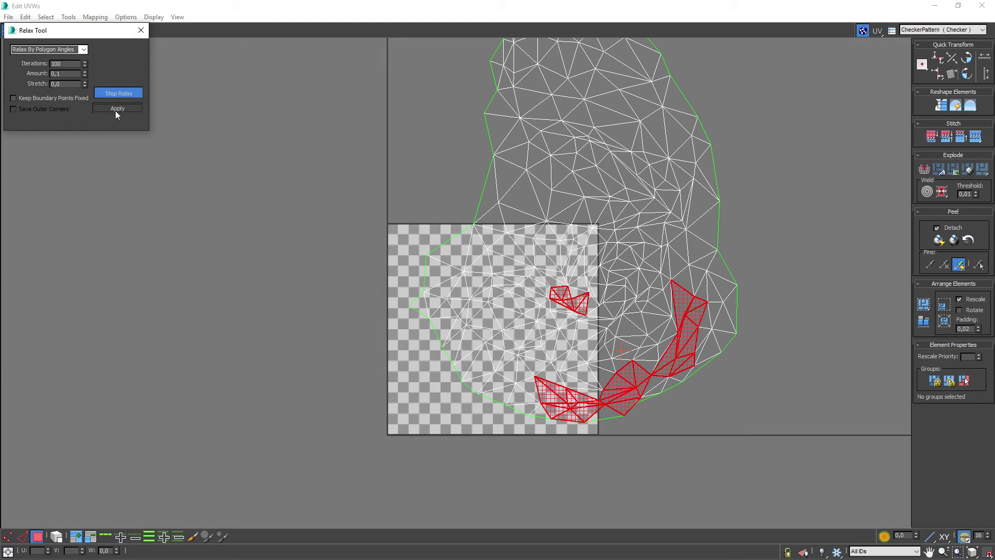
left_click(140, 30)
Step: Reselect the overlapped polygons to locate those that still overlap after the polygon-angle relax
left_click(49, 18)
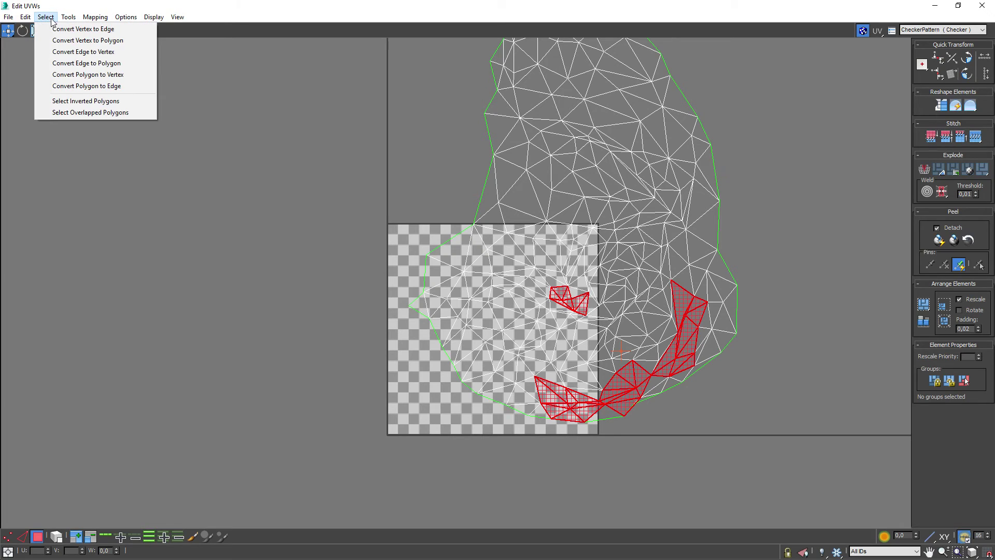
left_click(85, 113)
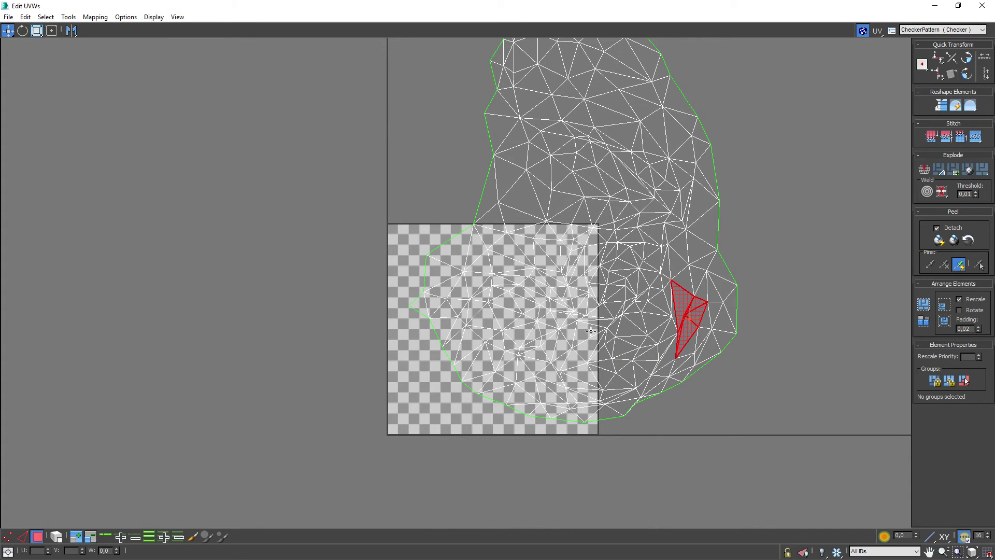
right_click(780, 276)
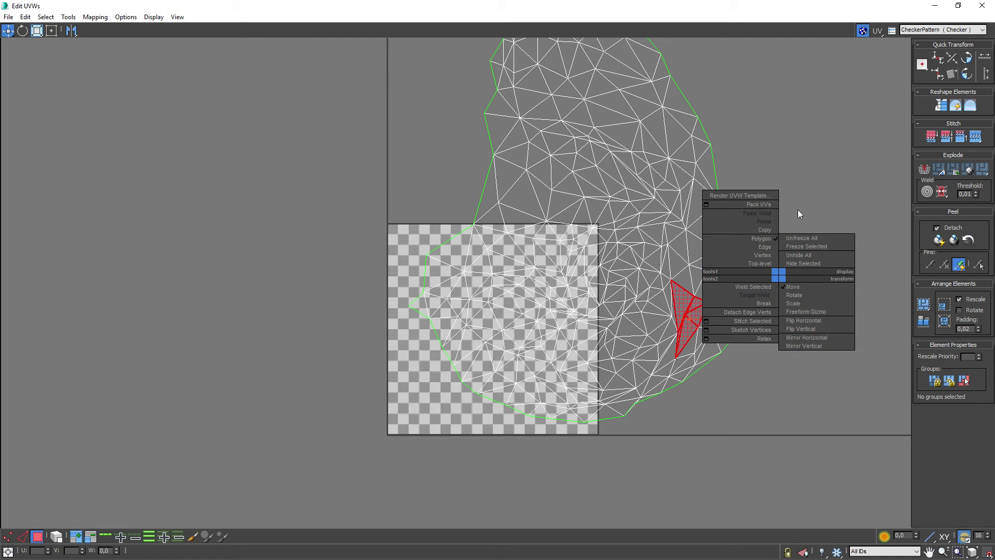
scroll(681, 313, "up", 6)
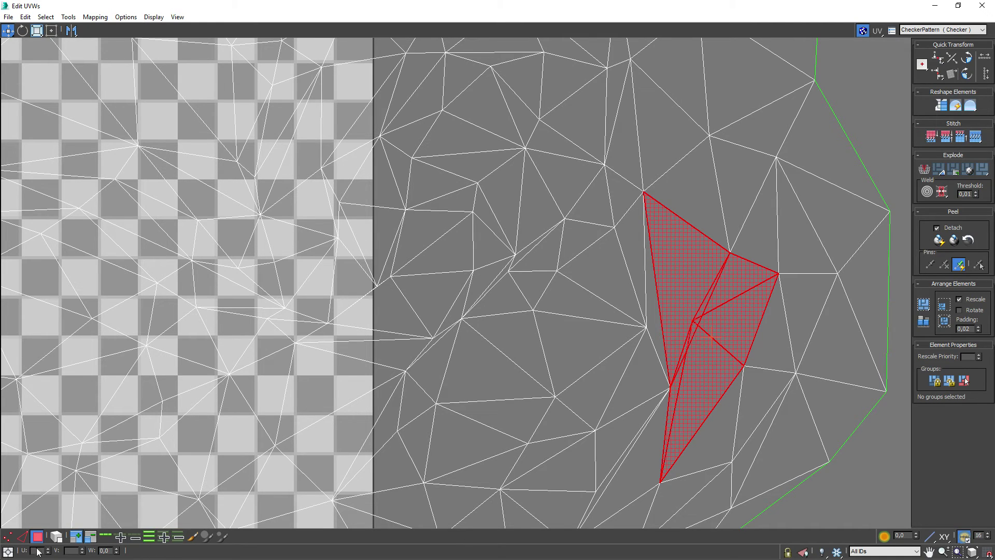
Step: In vertex mode, clear the selection and move the single vertex inside the overlapping triangles slightly down and right to untangle them
left_click(9, 539)
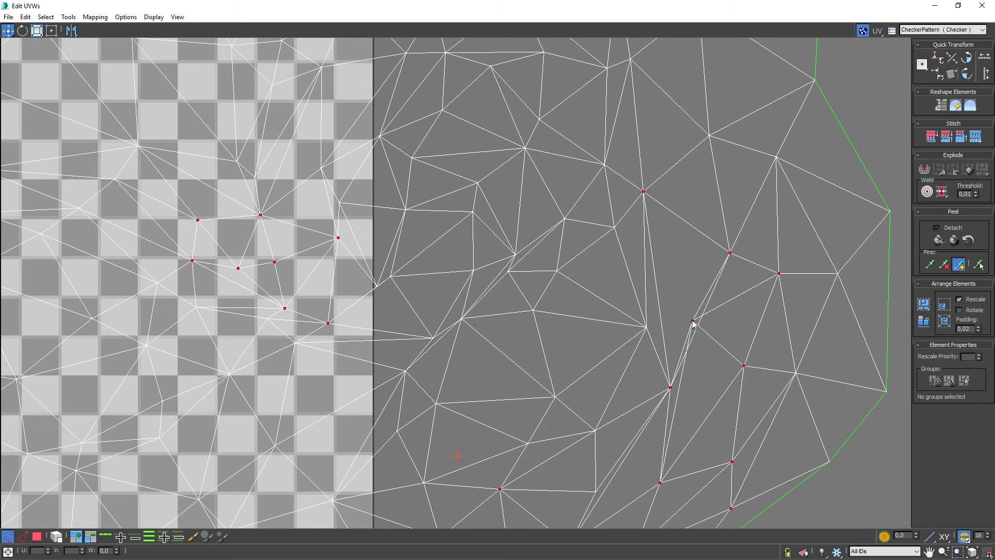
left_click_drag(694, 322, 689, 321)
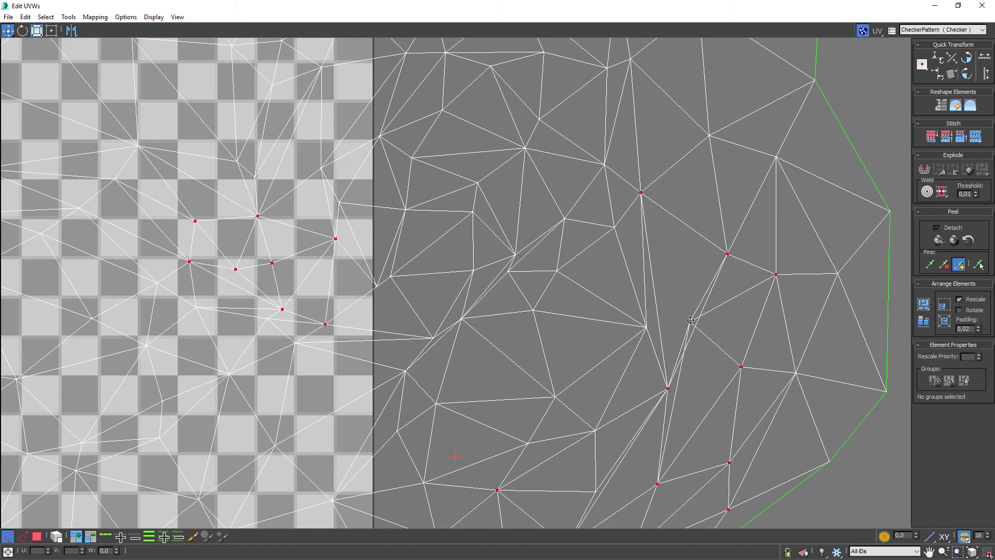
key("ctrl+z")
left_click(558, 269)
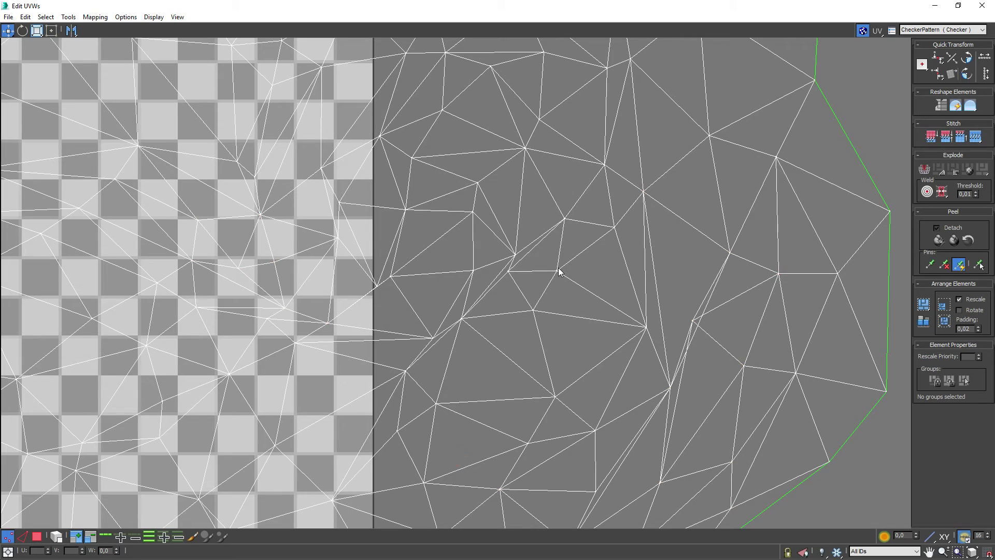
left_click(693, 321)
left_click_drag(693, 321, 703, 328)
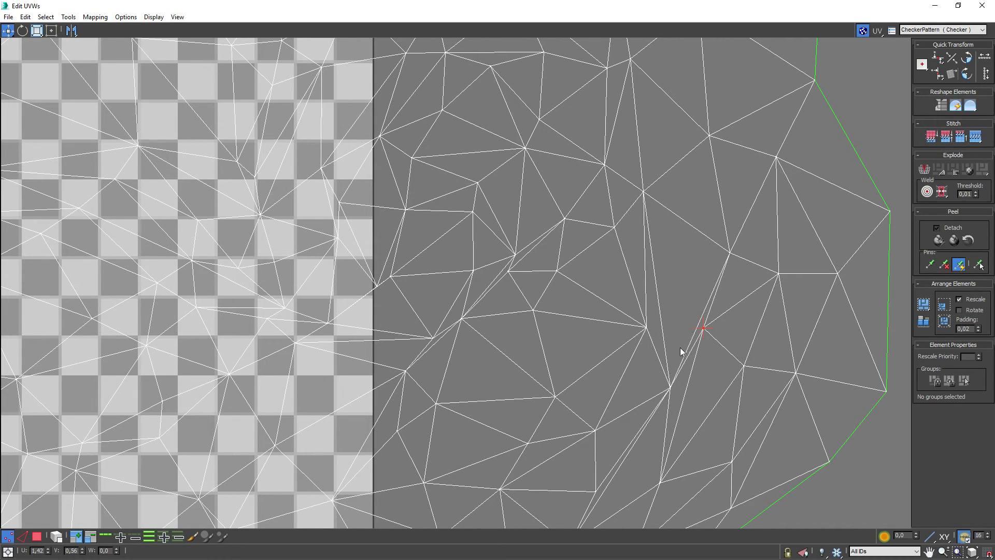
Step: Return to polygon mode, replace the selection and check the UV layout for remaining overlapped polygons
left_click(68, 18)
mouse_move(44, 21)
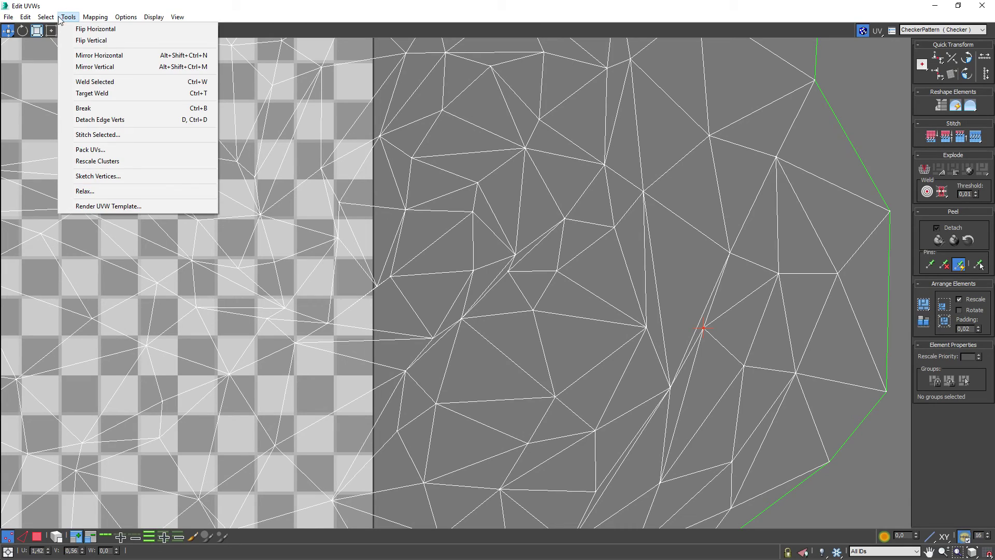
left_click(38, 537)
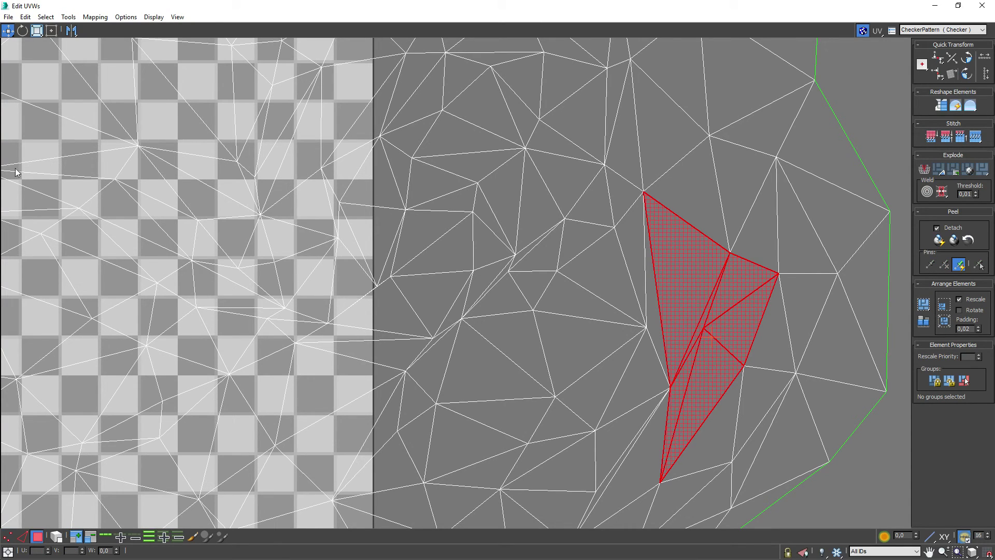
left_click(458, 207)
left_click(46, 17)
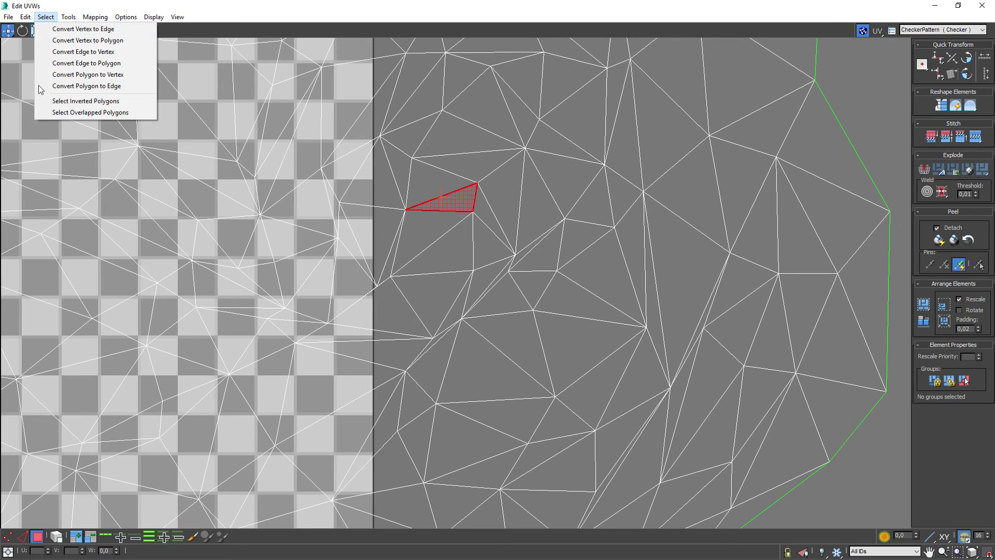
left_click(73, 115)
scroll(274, 233, "down", 5)
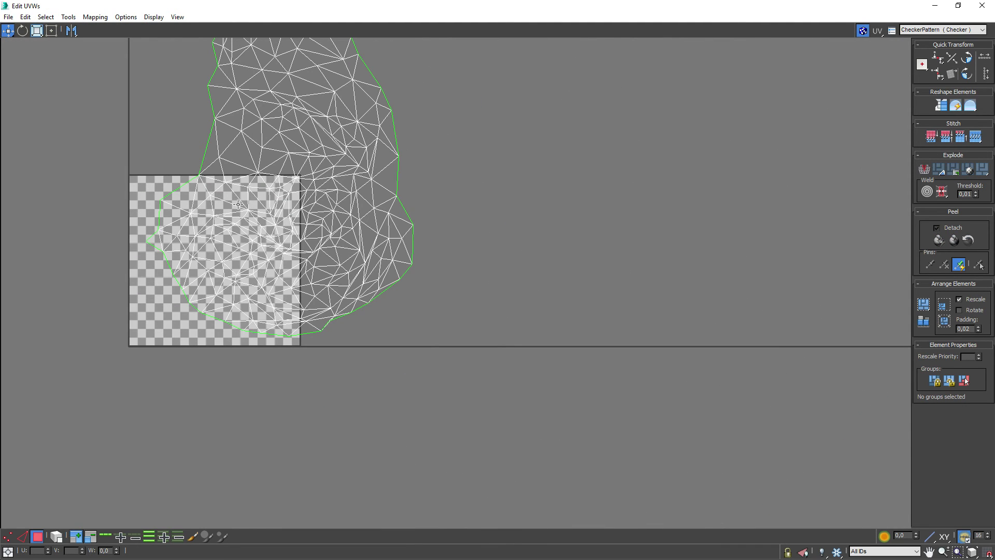
Step: Select the whole UV shell, scale it down to about the height of the checkered tile and move it inside the tile
middle_click_drag(203, 206, 311, 275)
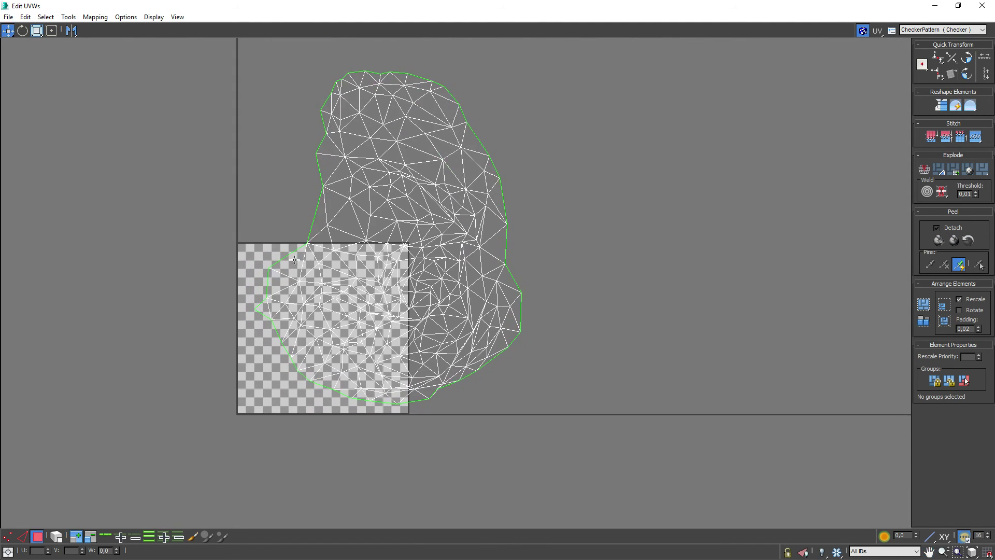
key("ctrl+a")
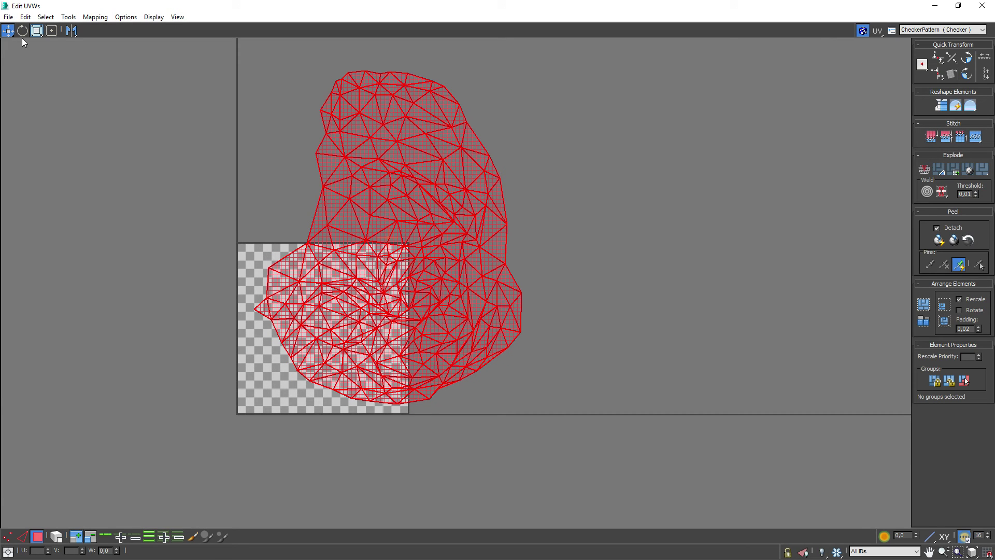
left_click(37, 31)
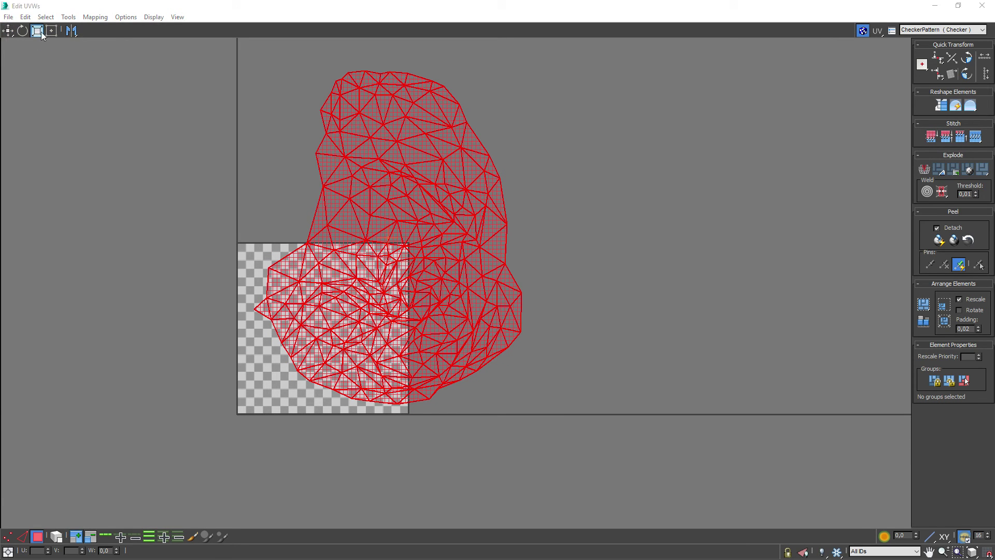
left_click_drag(455, 139, 332, 330)
left_click(8, 30)
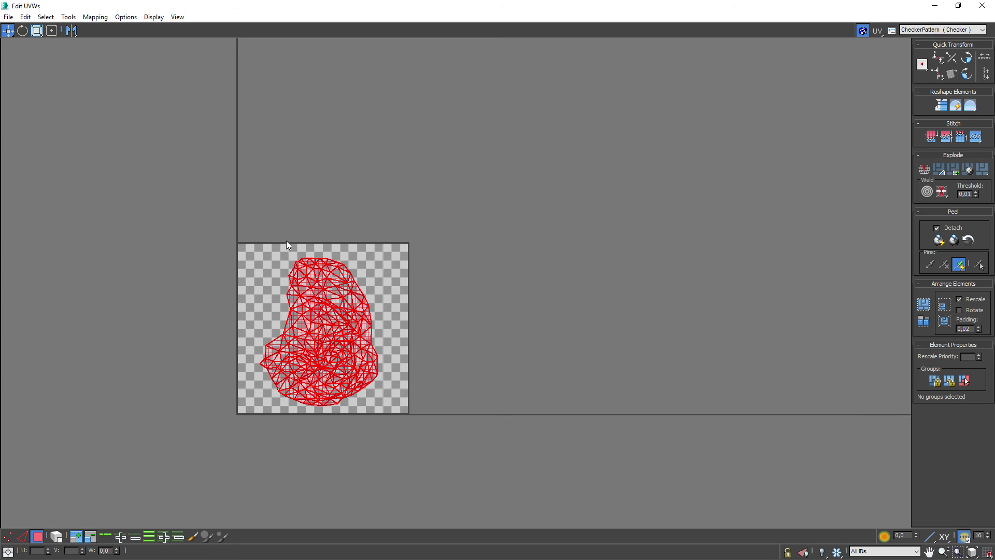
left_click(37, 30)
left_click_drag(342, 315, 326, 334)
left_click(8, 31)
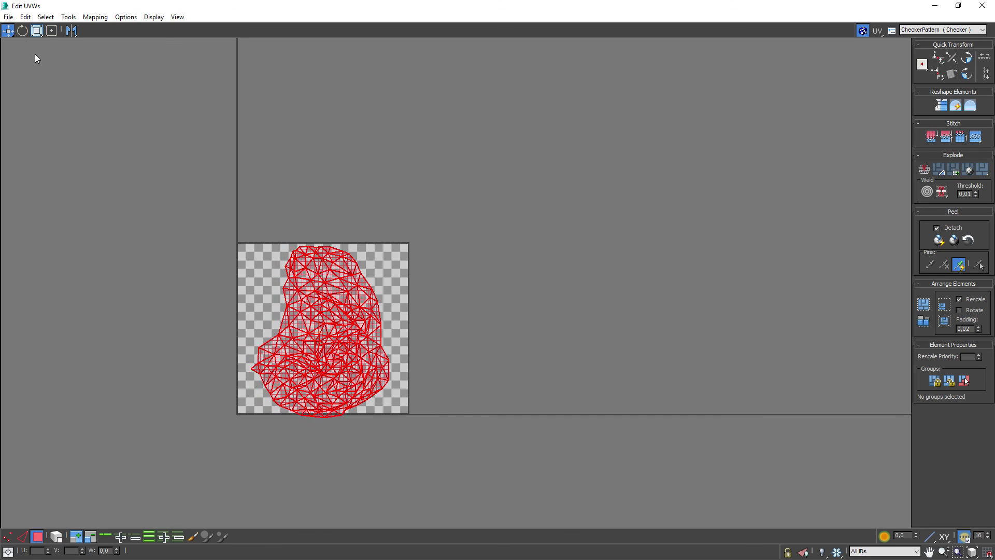
Step: Rotate the UV shell about -49 degrees and move it so it sits fully inside the checkered tile
left_click(23, 31)
left_click_drag(324, 389, 274, 377)
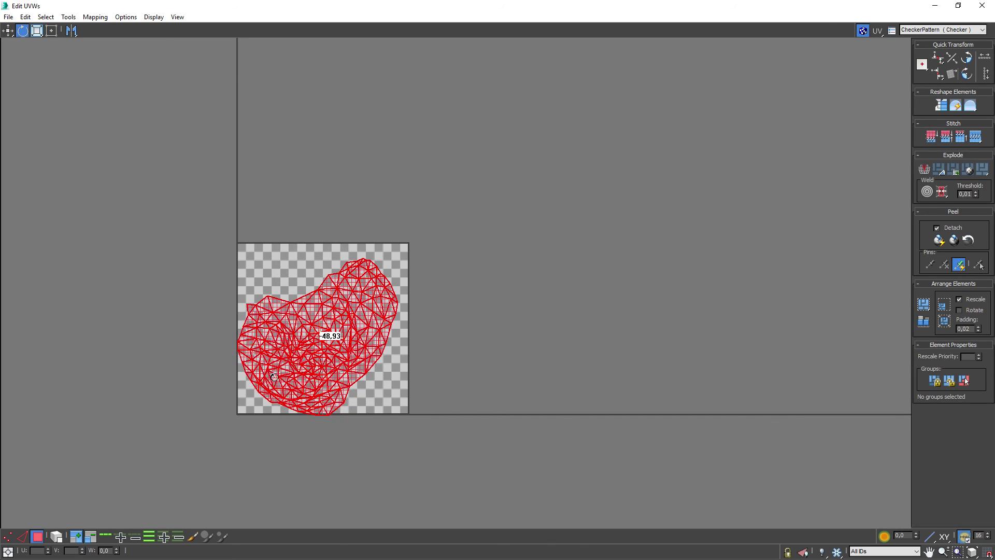
left_click(7, 31)
left_click_drag(326, 340, 330, 331)
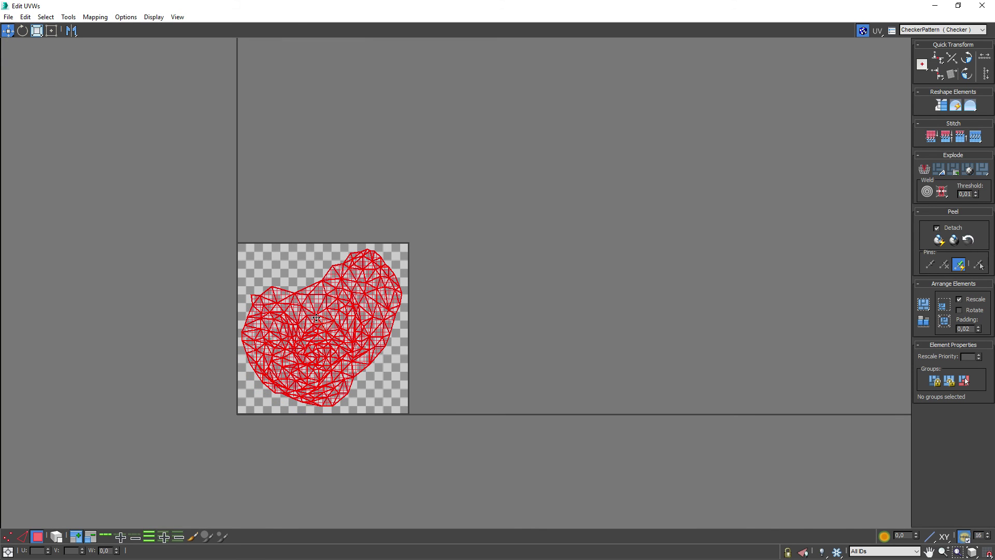
Step: Restore the UV editor's window size, clear the selection, close the editor and collapse the Unwrap UVW sub-object list in the modifier stack
double_click(688, 6)
left_click_drag(460, 299, 580, 265)
right_click(421, 301)
left_click(469, 196)
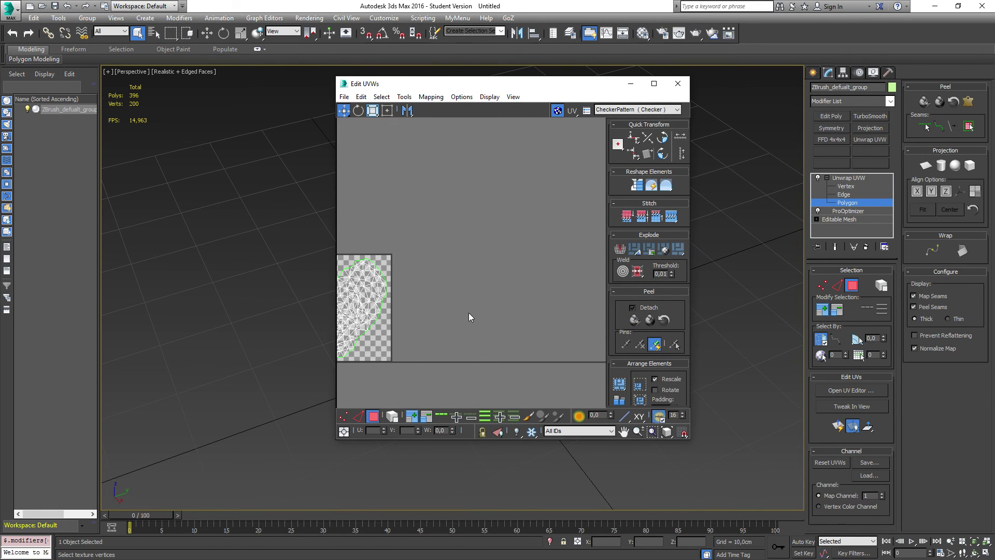
middle_click_drag(473, 306, 615, 307, "ctrl+alt")
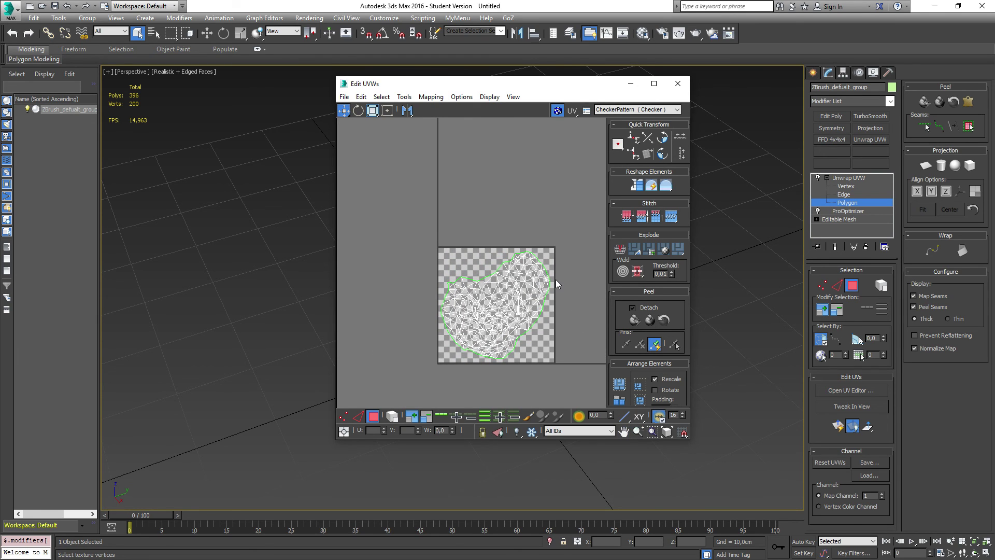
left_click(682, 88)
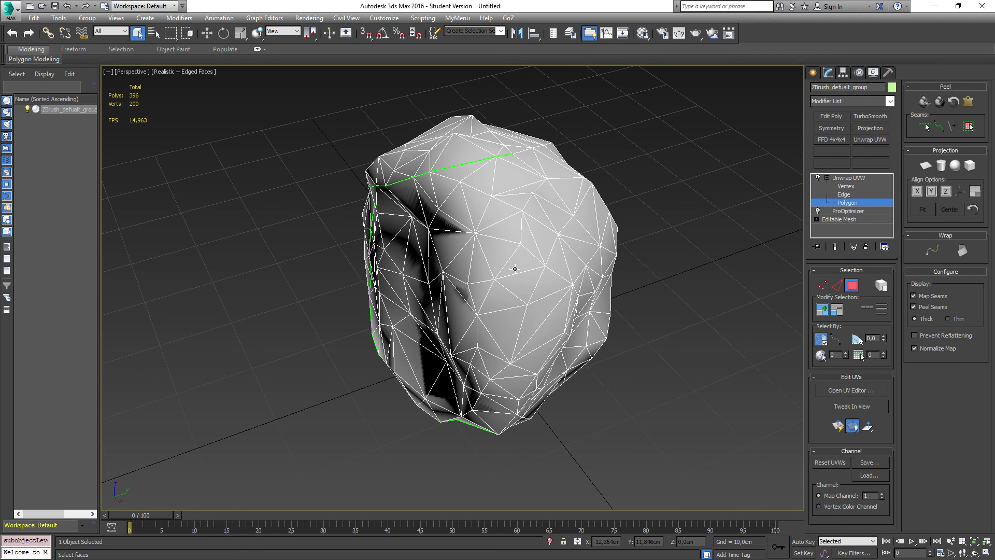
left_click(828, 178)
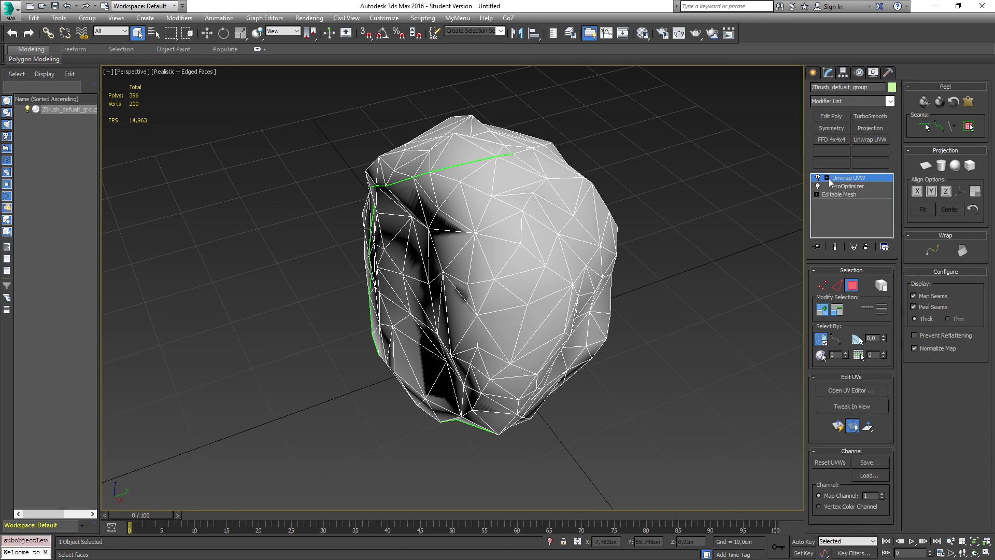